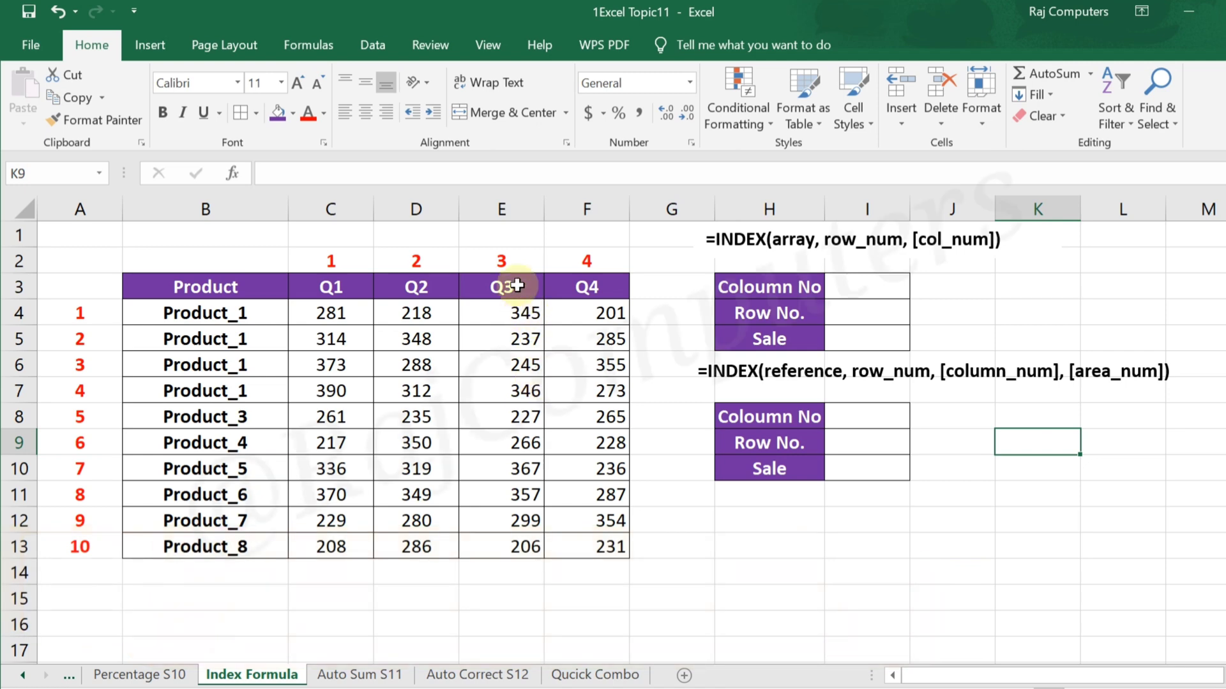
Trace the Q3 column and the row numbered 5 to the cell where they meet in the sales table.
{"action": "left_click_drag", "start_coordinate": [509, 263], "coordinate": [522, 406]}
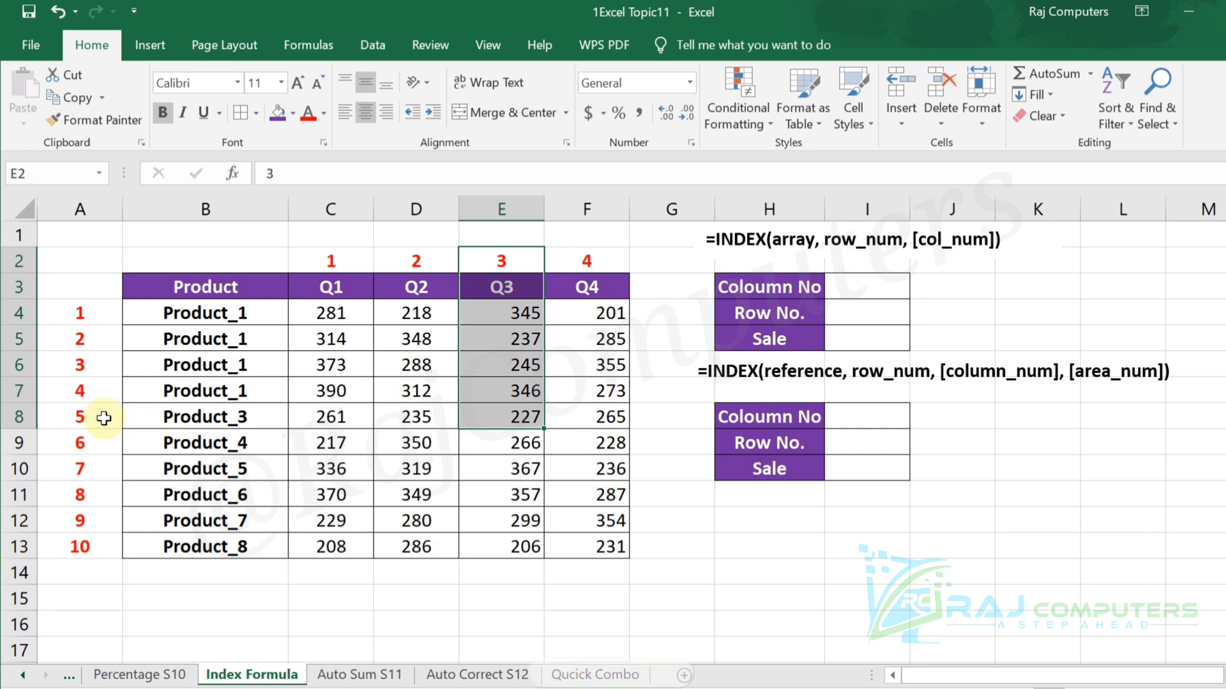
{"action": "left_click_drag", "start_coordinate": [89, 416], "coordinate": [501, 416]}
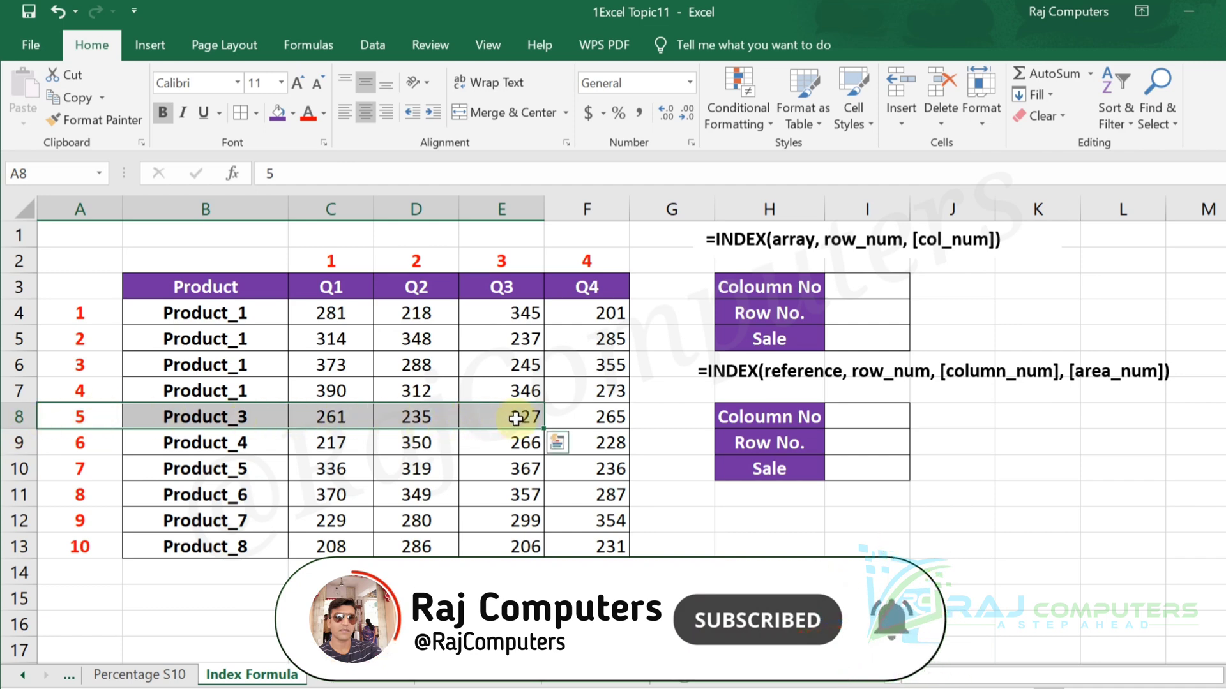
{"action": "left_click", "coordinate": [492, 414]}
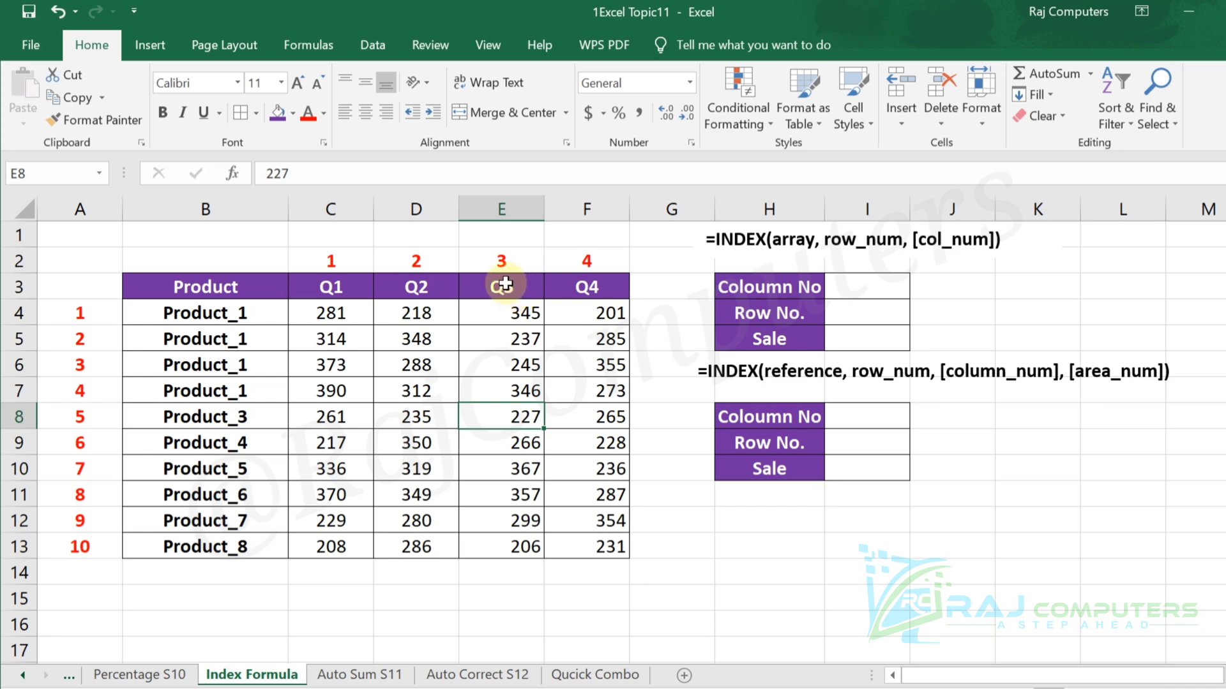
{"action": "left_click_drag", "start_coordinate": [501, 268], "coordinate": [509, 423]}
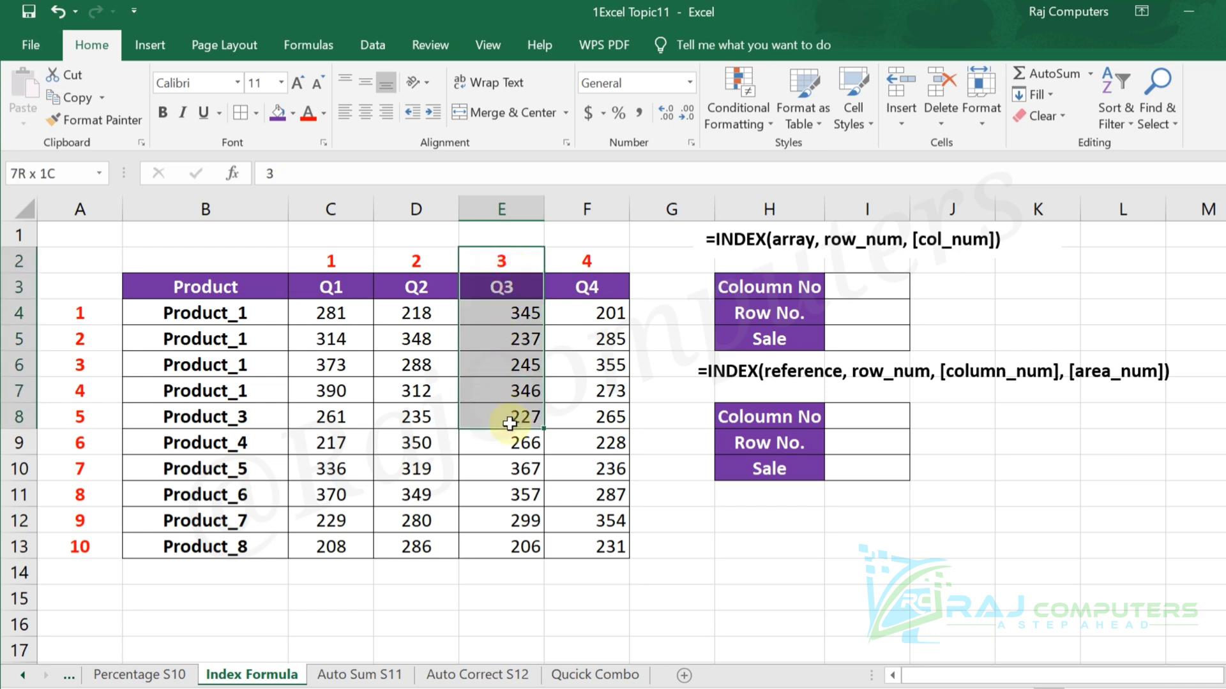
{"action": "left_click_drag", "start_coordinate": [61, 422], "coordinate": [487, 408]}
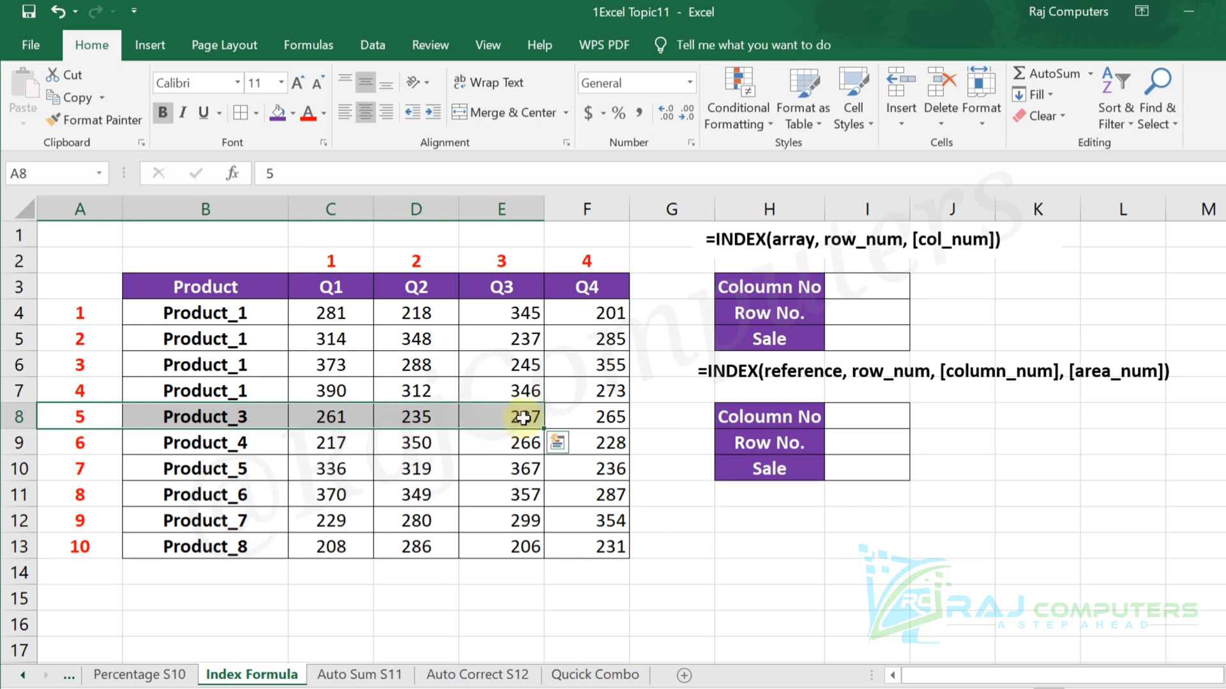
Enter =INDEX(C4:F13,I4,I3) in the upper lookup table's Sale cell I5.
{"action": "left_click", "coordinate": [856, 339]}
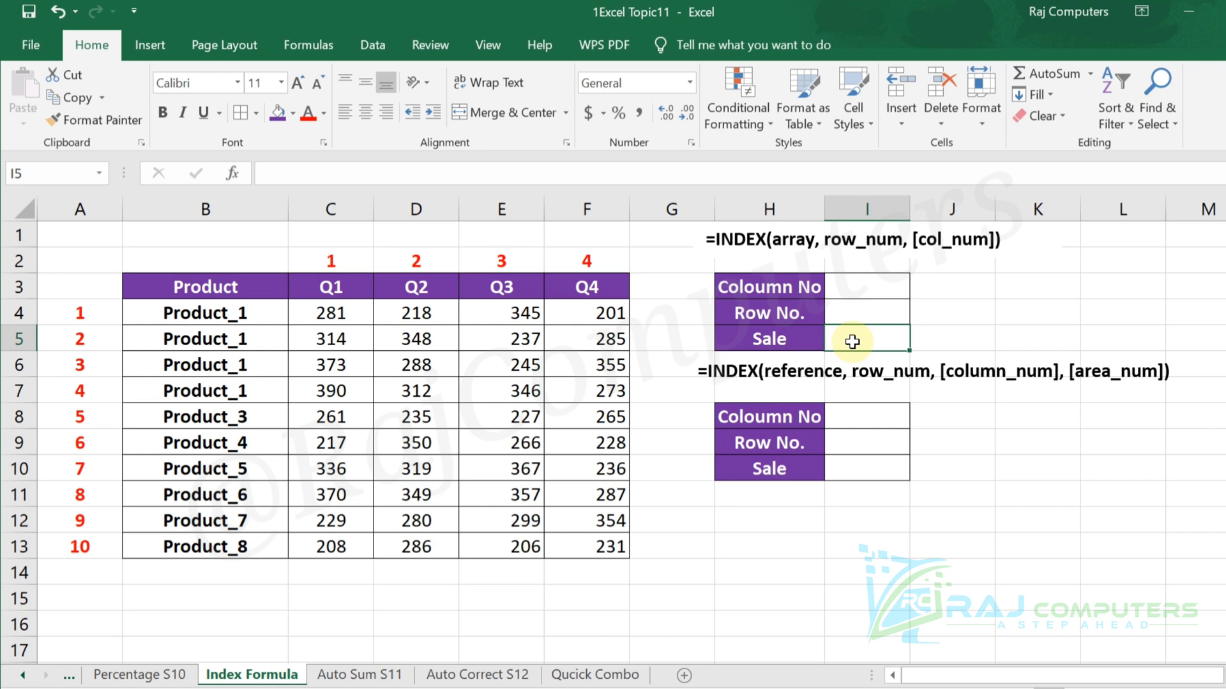
{"action": "type", "text": "=inde"}
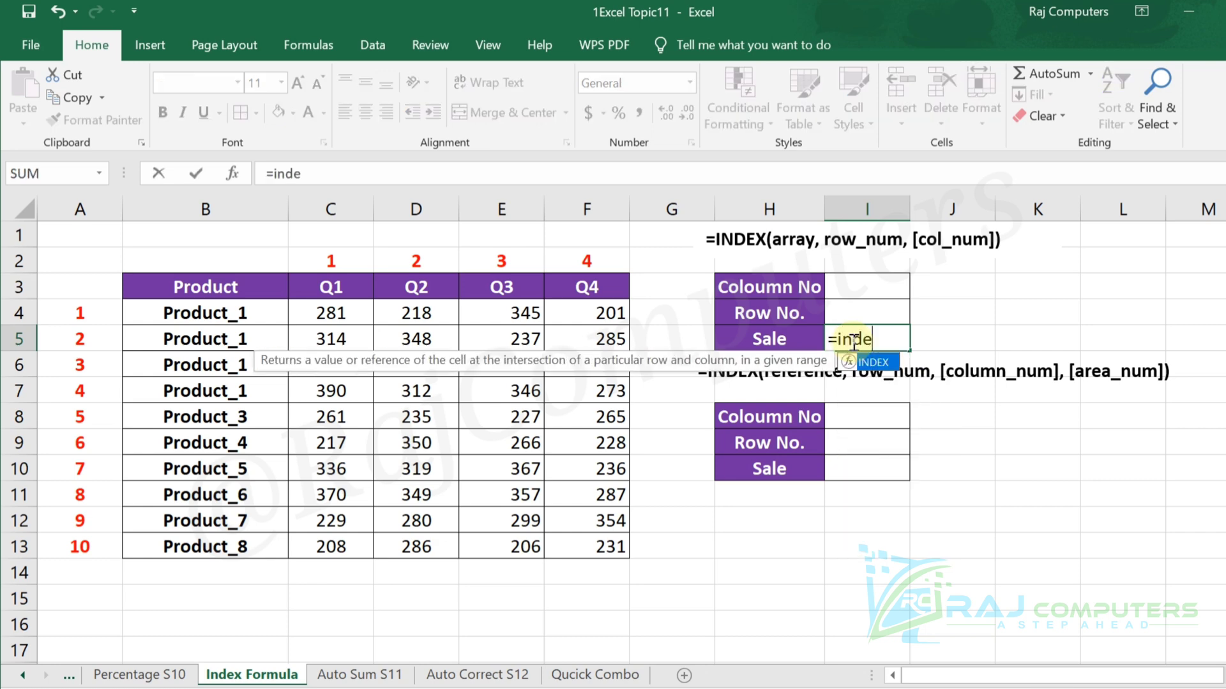
{"action": "type", "text": "x("}
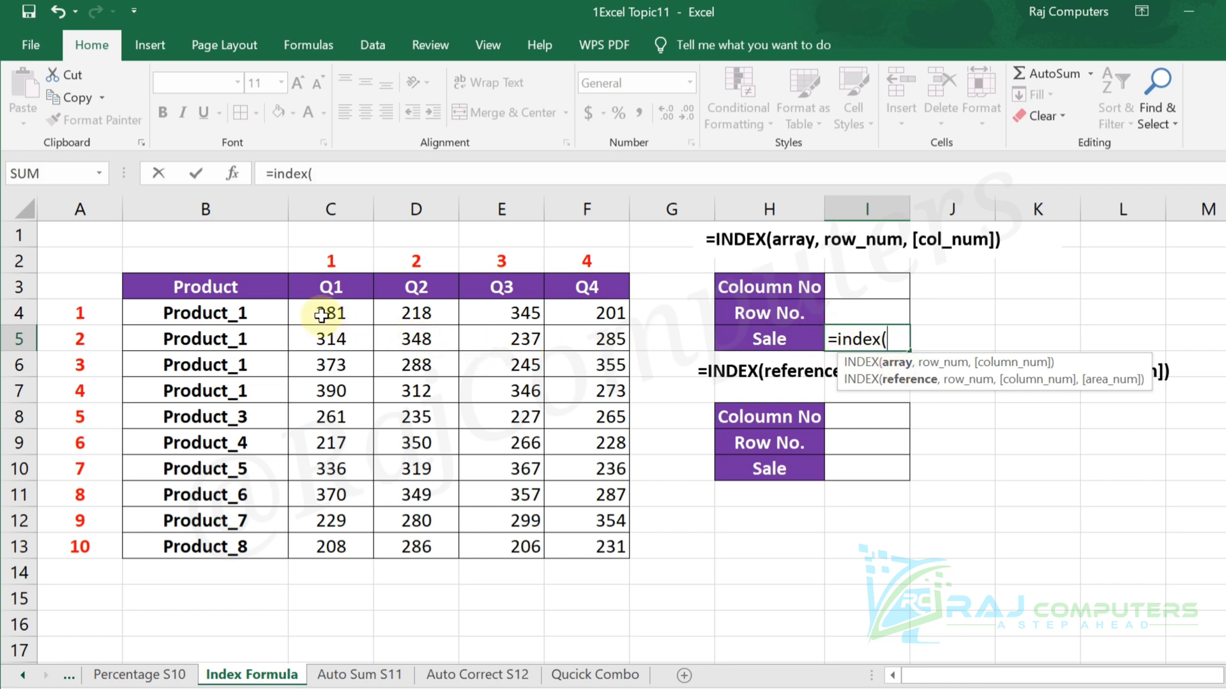
{"action": "left_click_drag", "start_coordinate": [333, 314], "coordinate": [594, 551]}
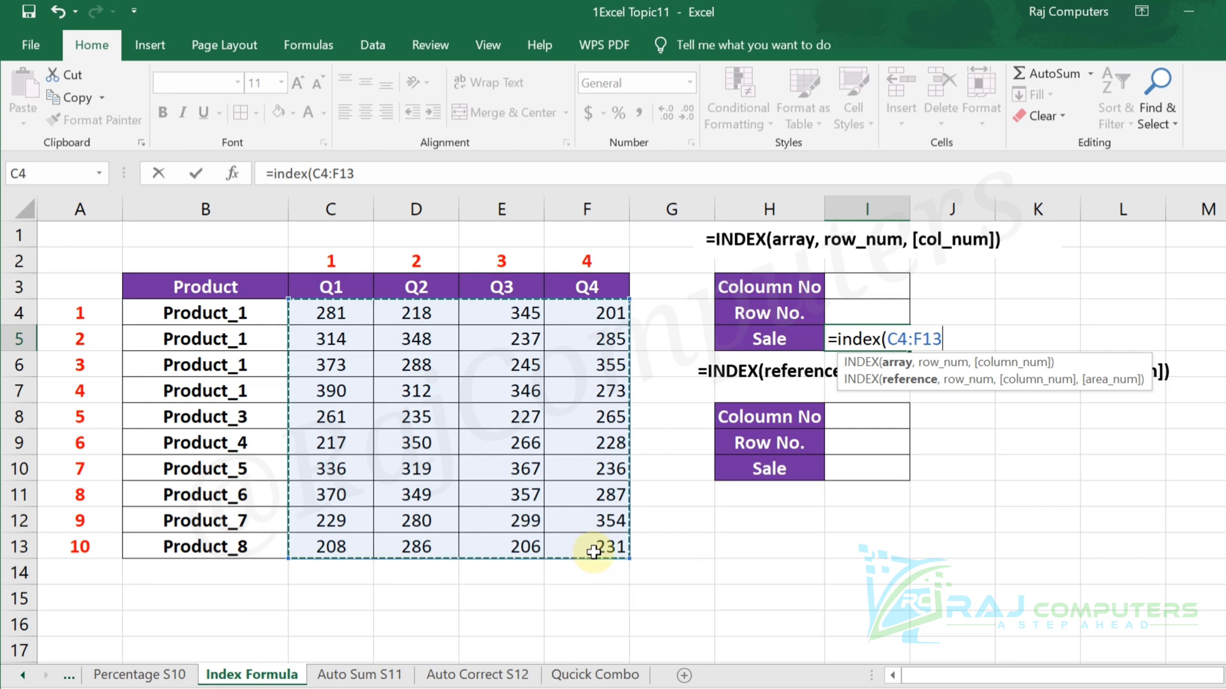
{"action": "type", "text": ","}
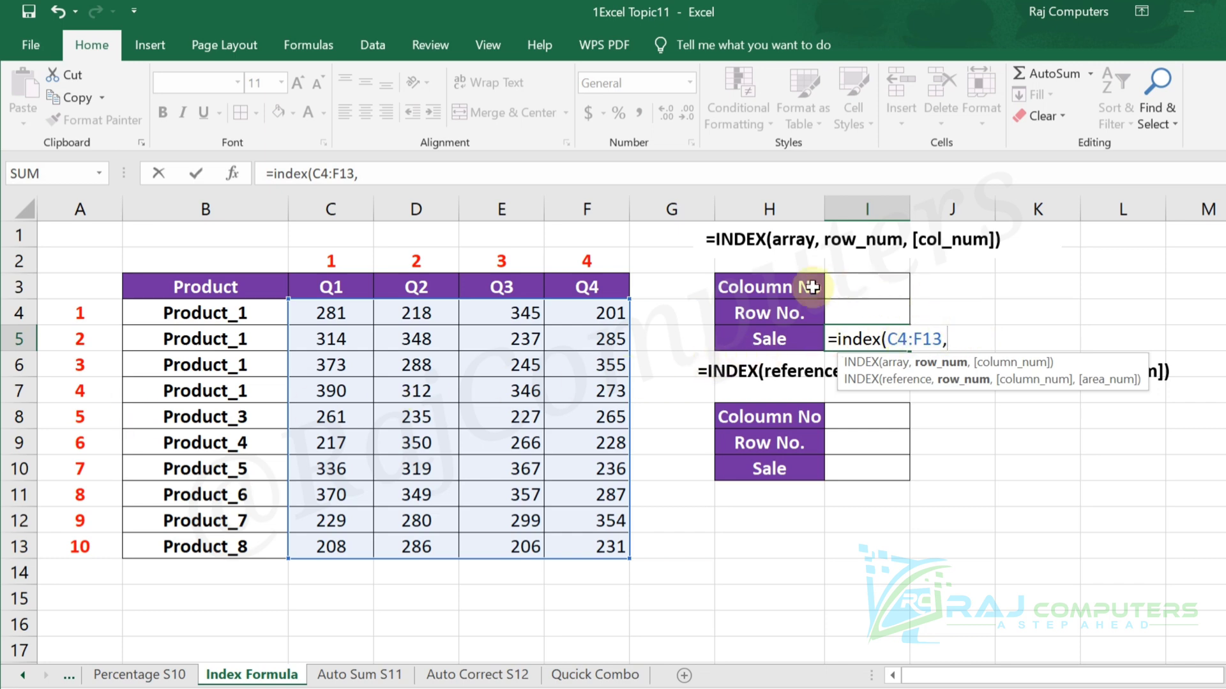
{"action": "left_click", "coordinate": [866, 313]}
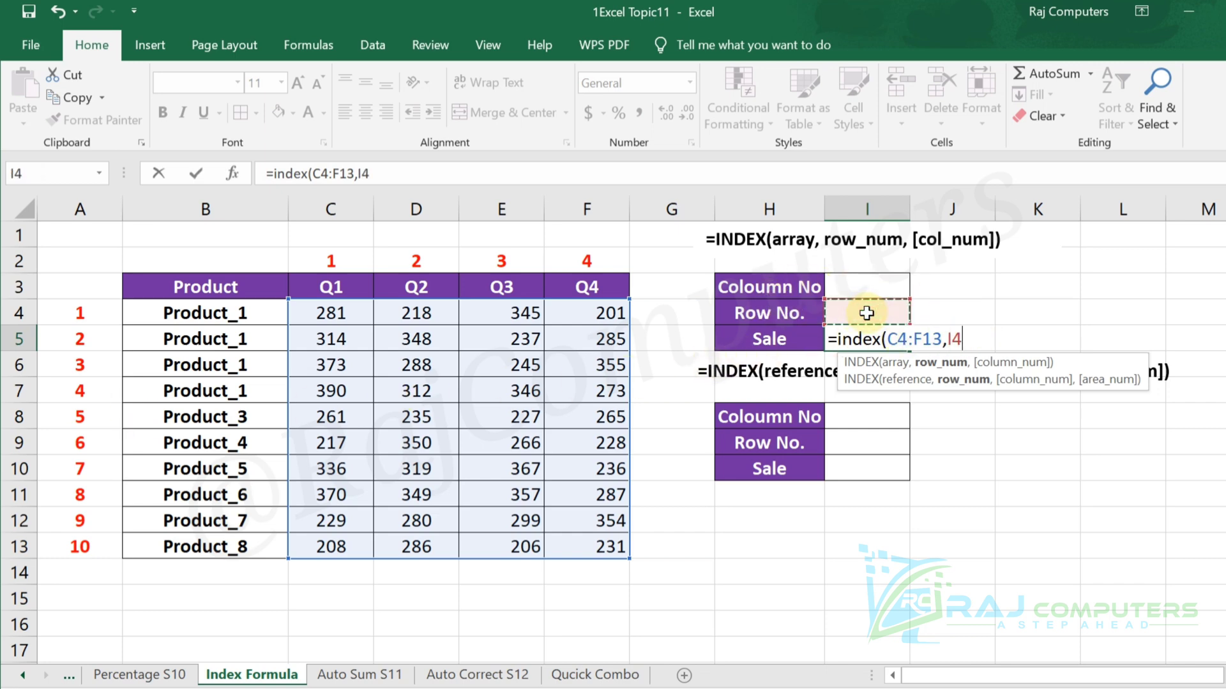
{"action": "type", "text": ","}
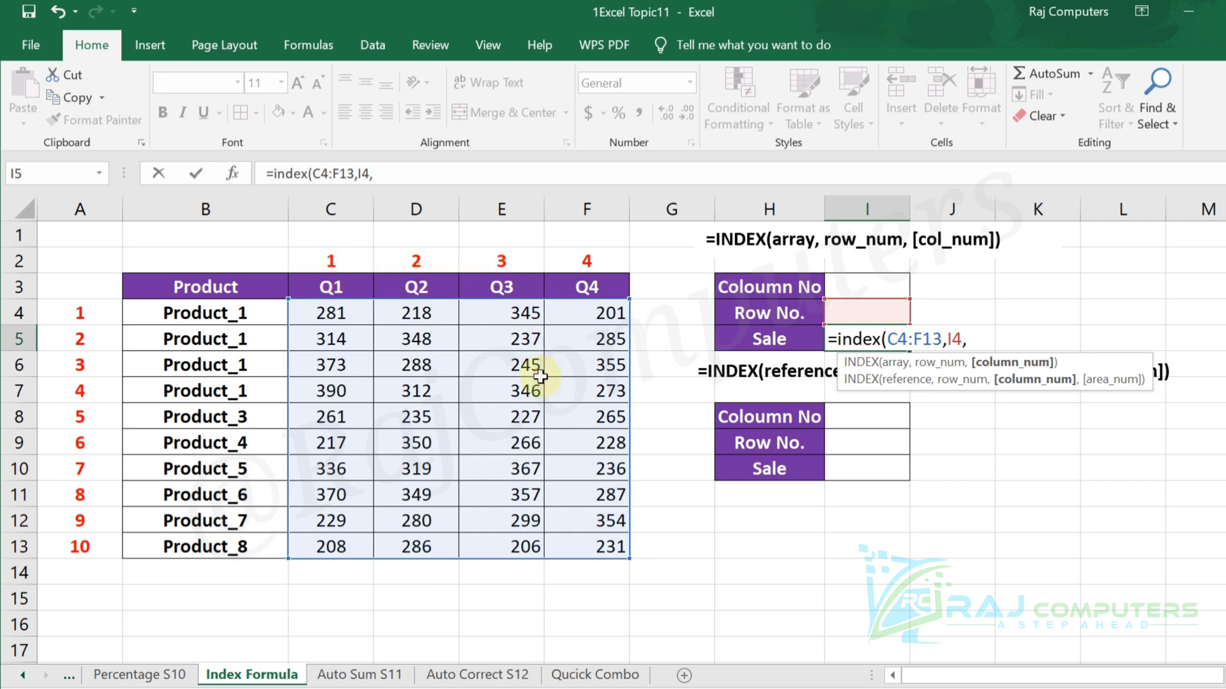
{"action": "left_click", "coordinate": [893, 287]}
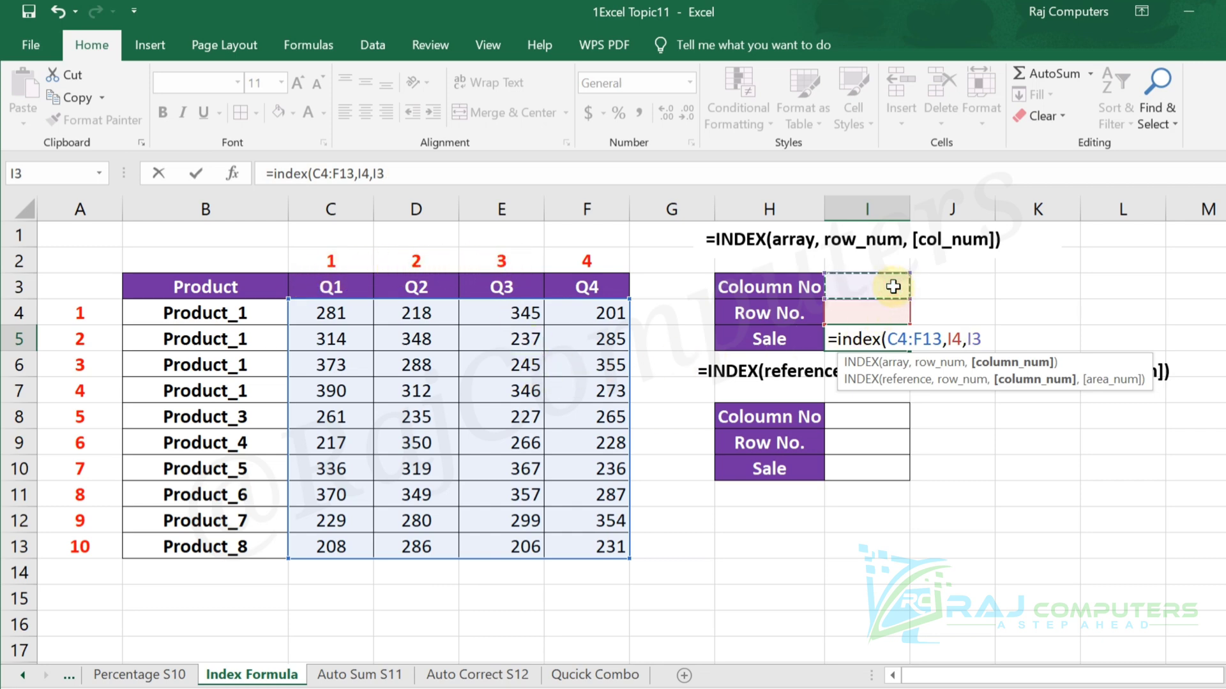
{"action": "type", "text": ")"}
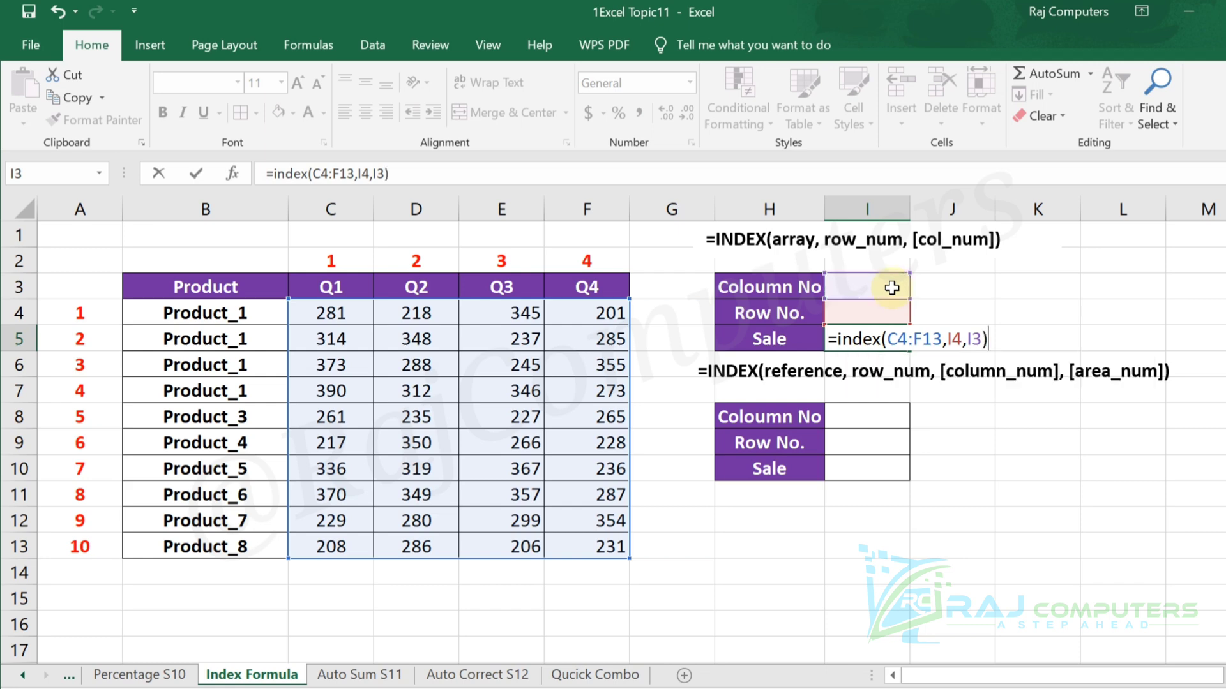
{"action": "key", "text": "Return"}
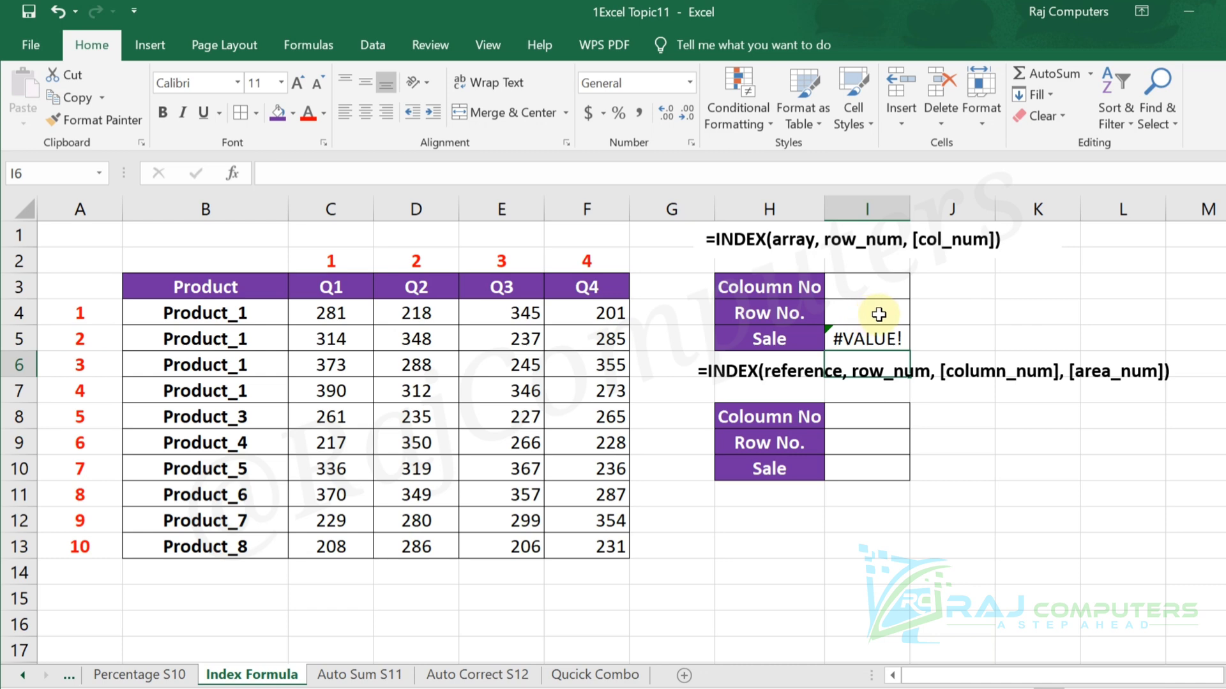
Set the upper lookup table's row number to 5 and its column number to 2.
{"action": "left_click", "coordinate": [879, 314]}
{"action": "type", "text": "5"}
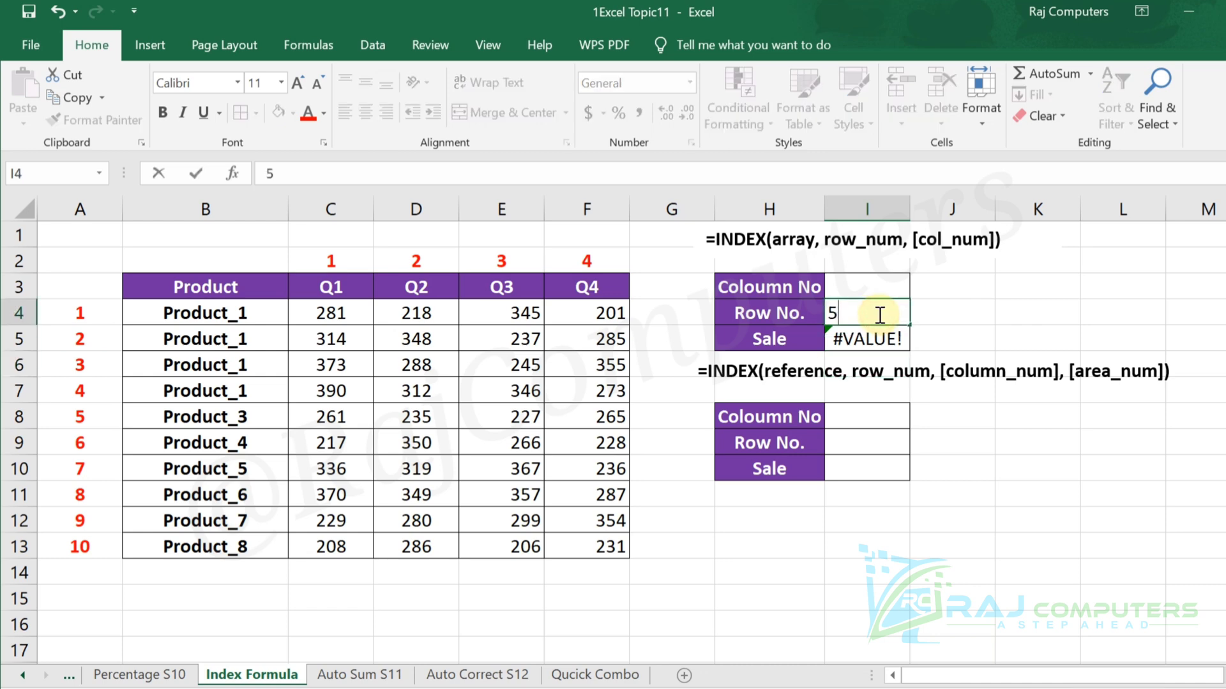
{"action": "key", "text": "Return"}
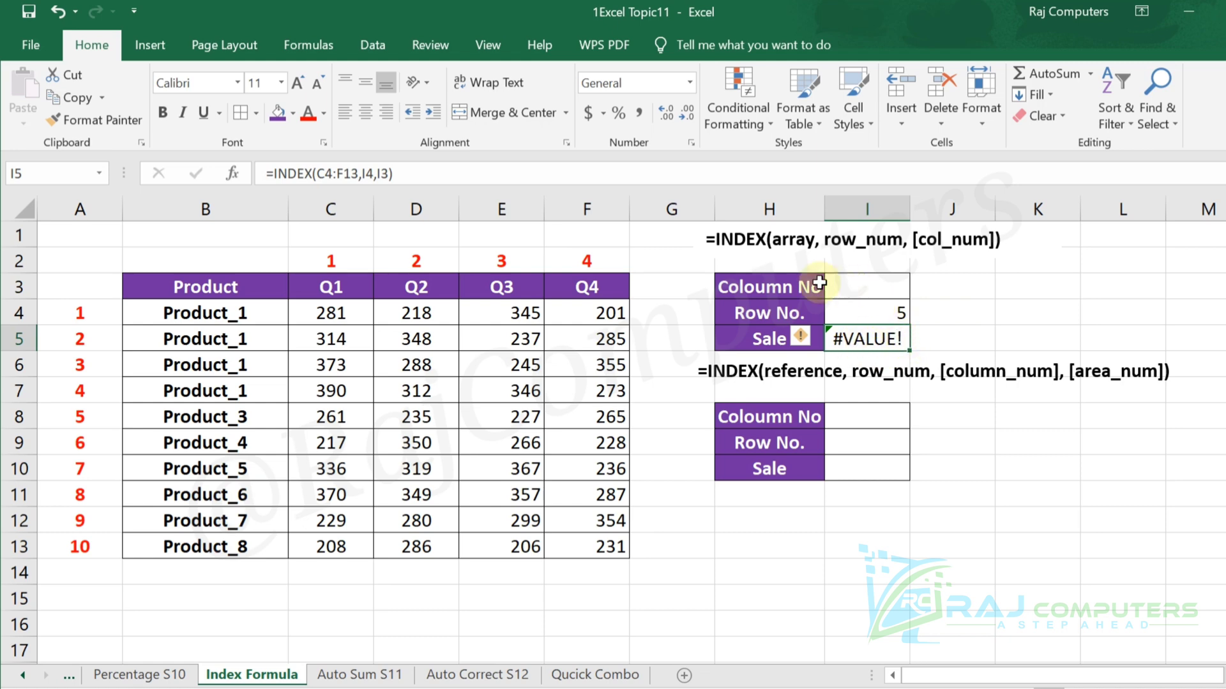
{"action": "left_click", "coordinate": [875, 287]}
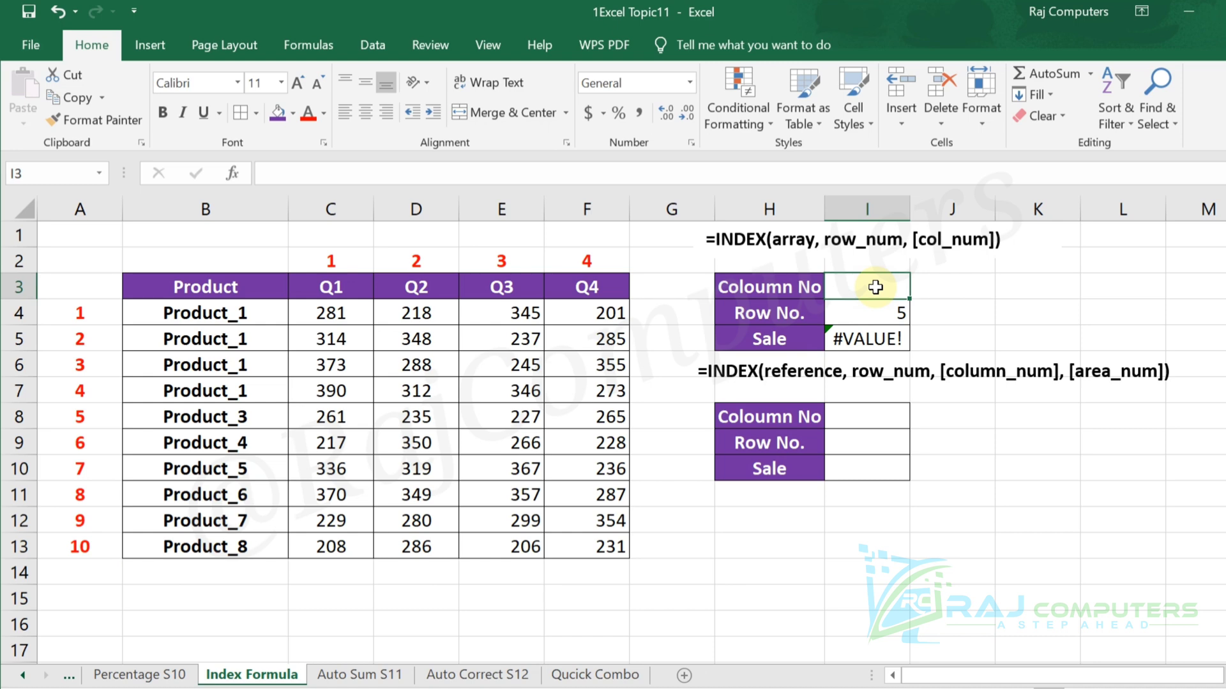
{"action": "type", "text": "2"}
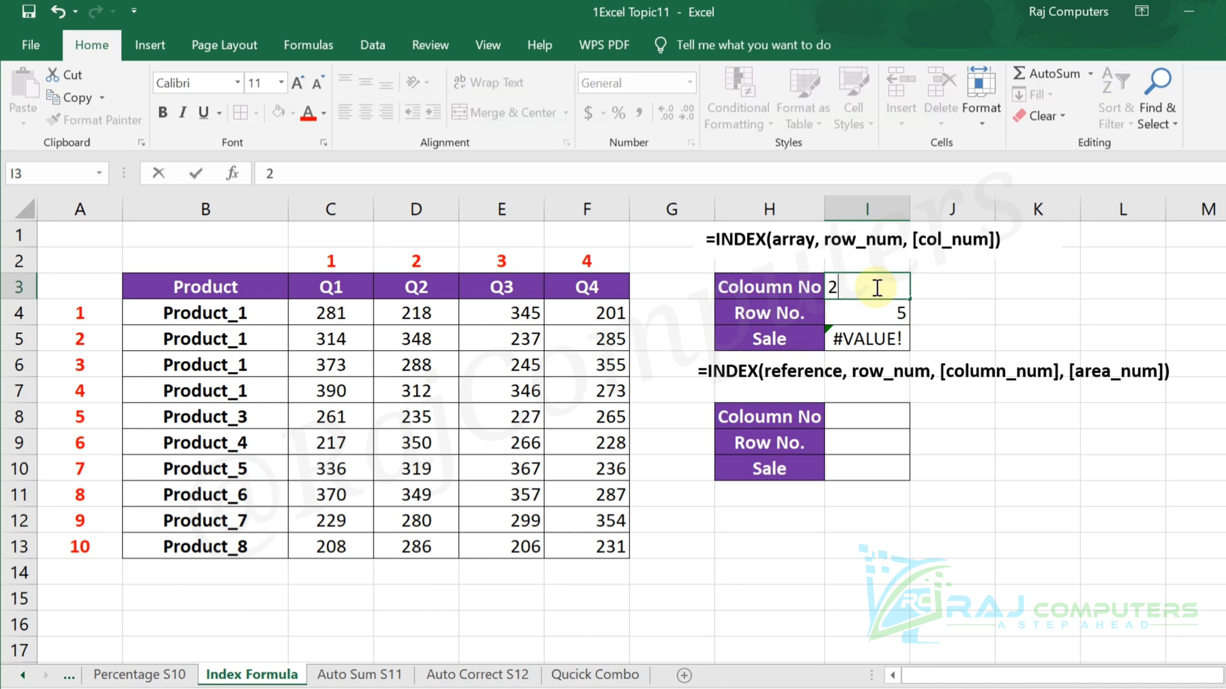
{"action": "key", "text": "Return"}
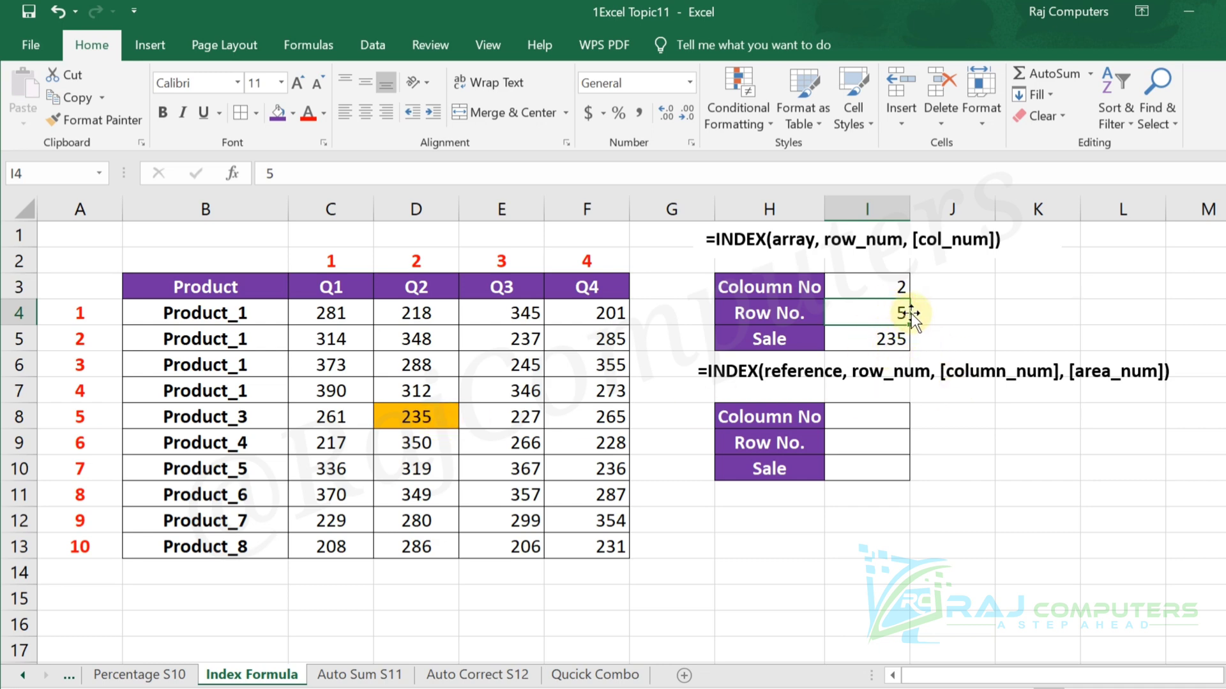
Test the INDEX lookup with row number 6 and with row number 8 in cell I4.
{"action": "type", "text": "6"}
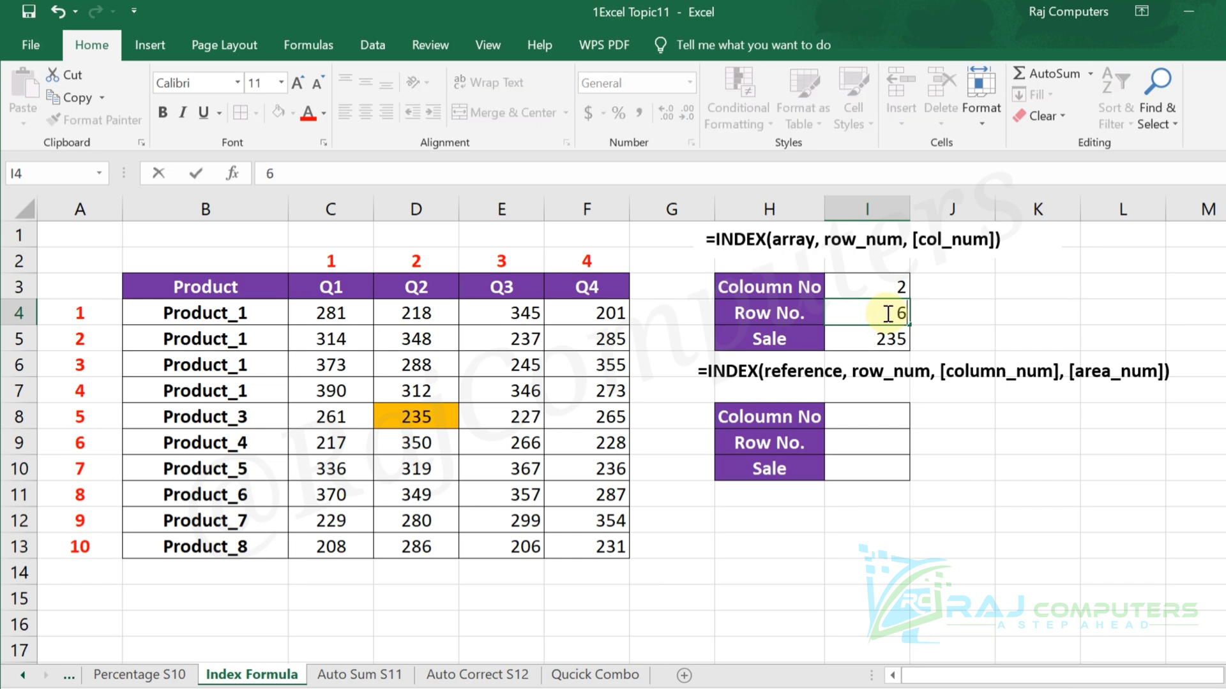
{"action": "key", "text": "Return"}
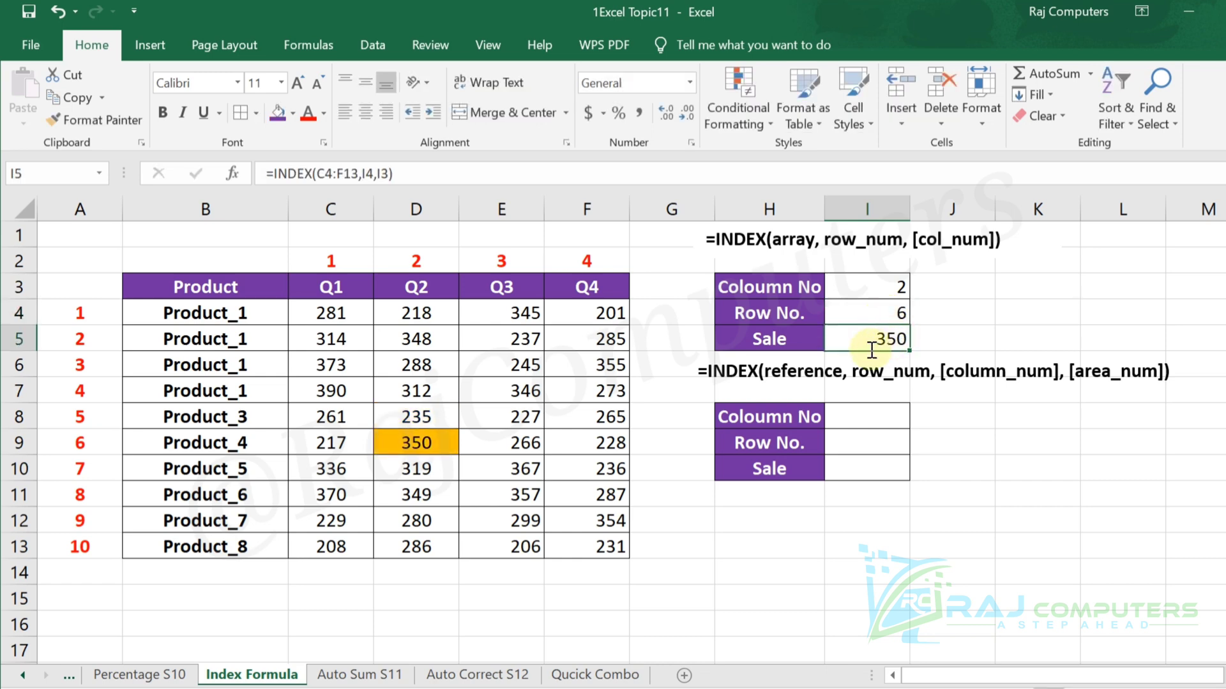
{"action": "left_click", "coordinate": [887, 312]}
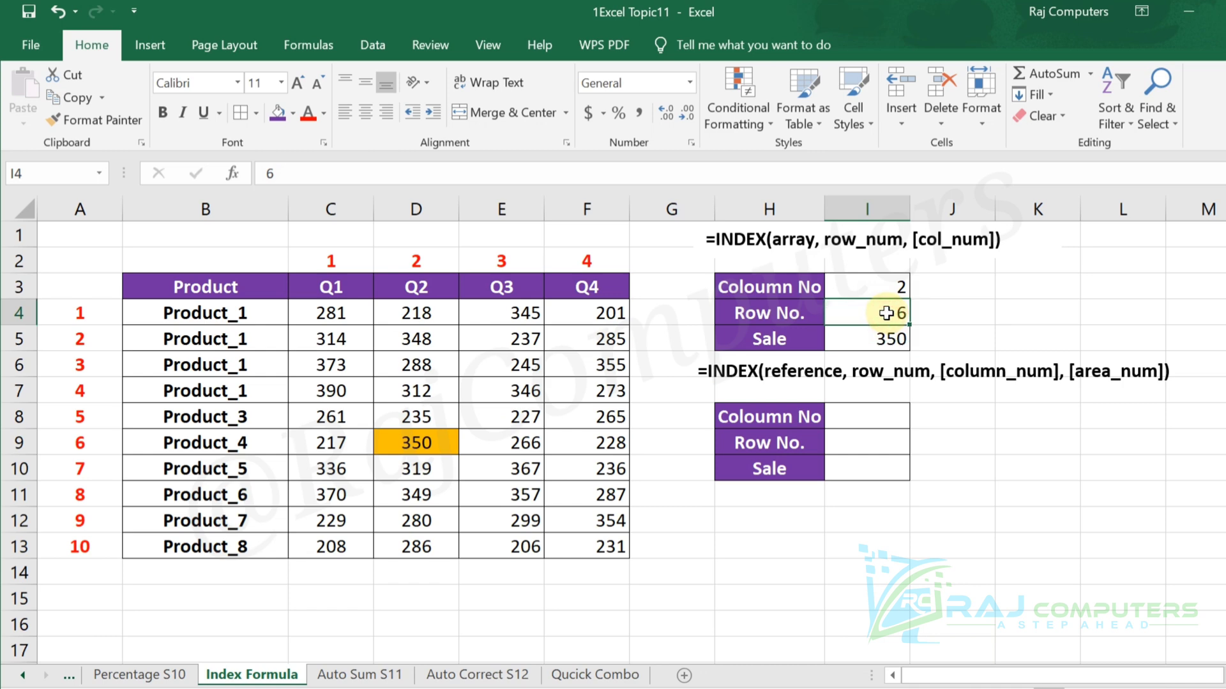
{"action": "type", "text": "8"}
{"action": "key", "text": "Return"}
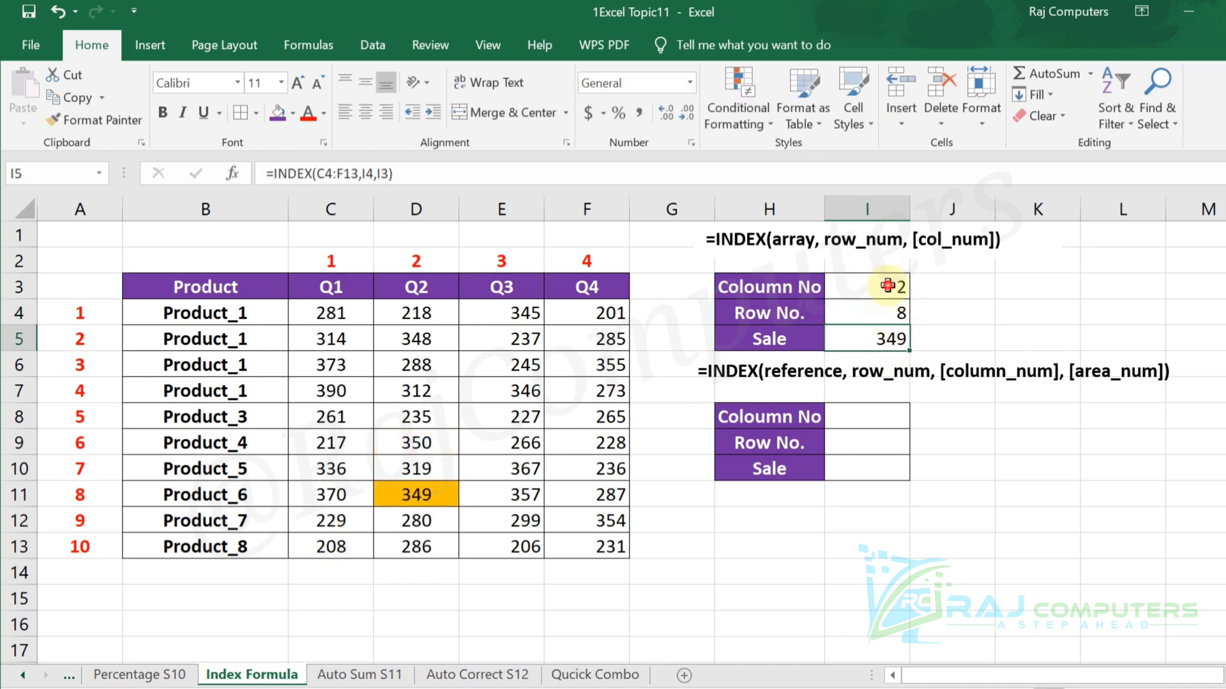
Test the INDEX lookup with column numbers 1, 2 and 3 in turn in cell I3.
{"action": "left_click", "coordinate": [886, 286]}
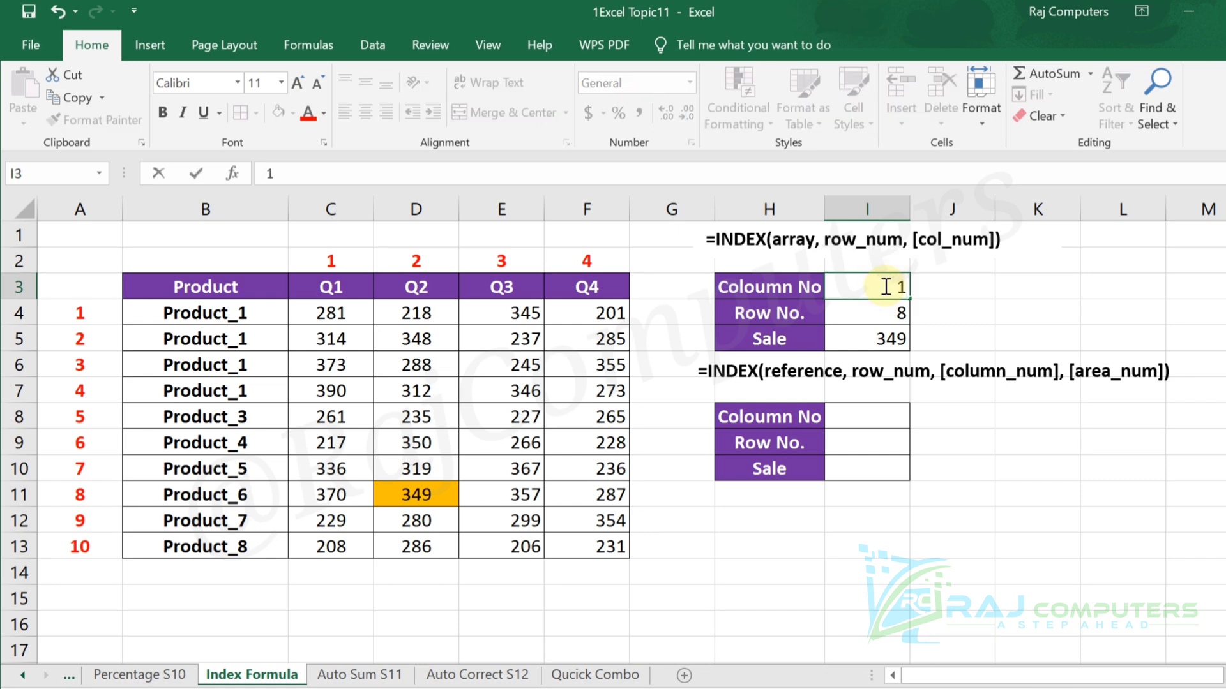
{"action": "key", "text": "Return"}
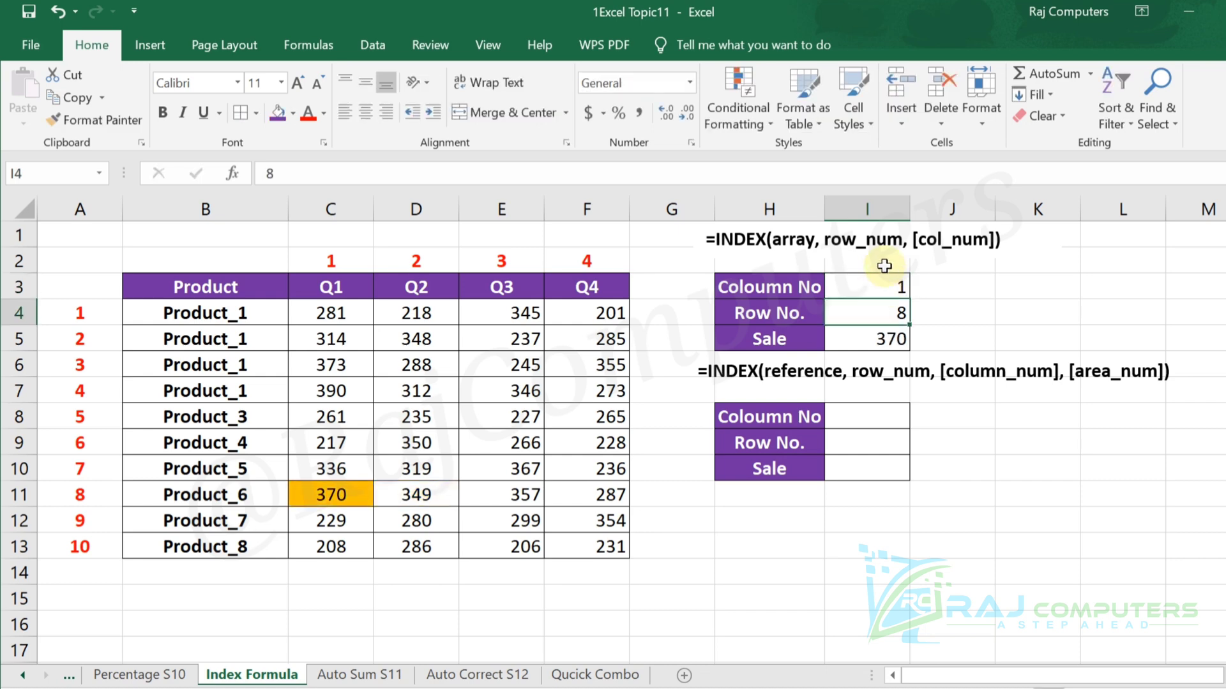
{"action": "left_click", "coordinate": [890, 281]}
{"action": "type", "text": "2"}
{"action": "key", "text": "Return"}
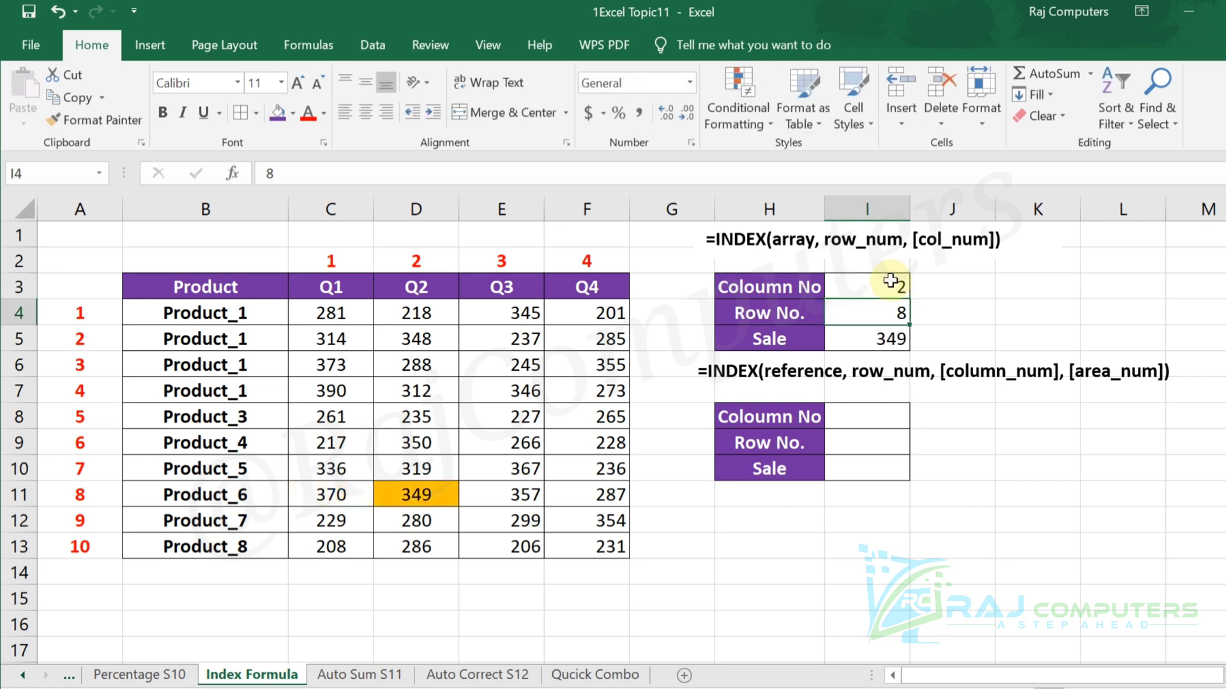
{"action": "left_click", "coordinate": [890, 281]}
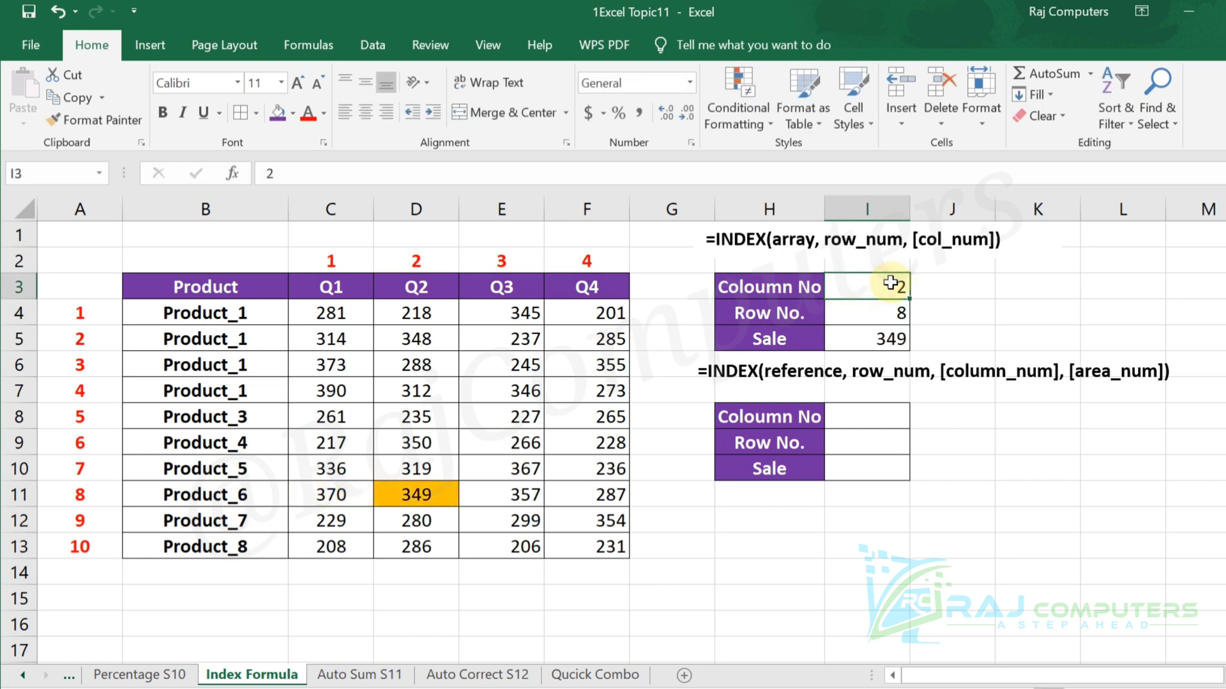
{"action": "type", "text": "3"}
{"action": "key", "text": "Return"}
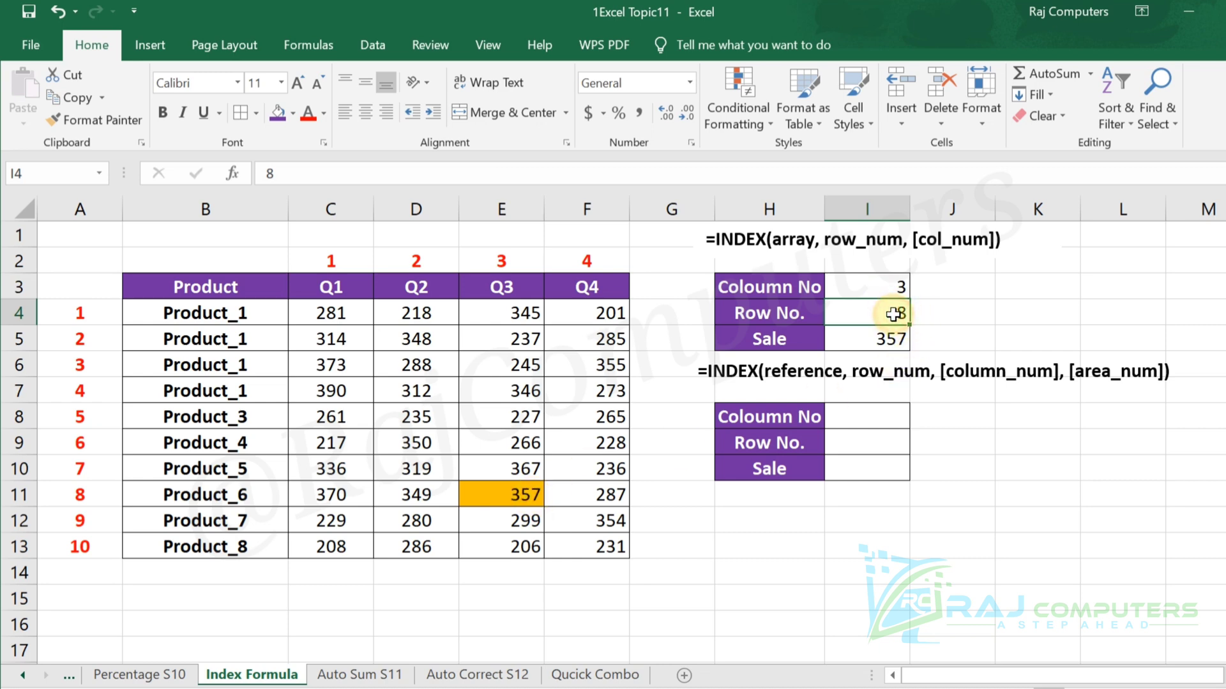
Clear the row number and column number cells of the upper lookup table.
{"action": "key", "text": "Delete"}
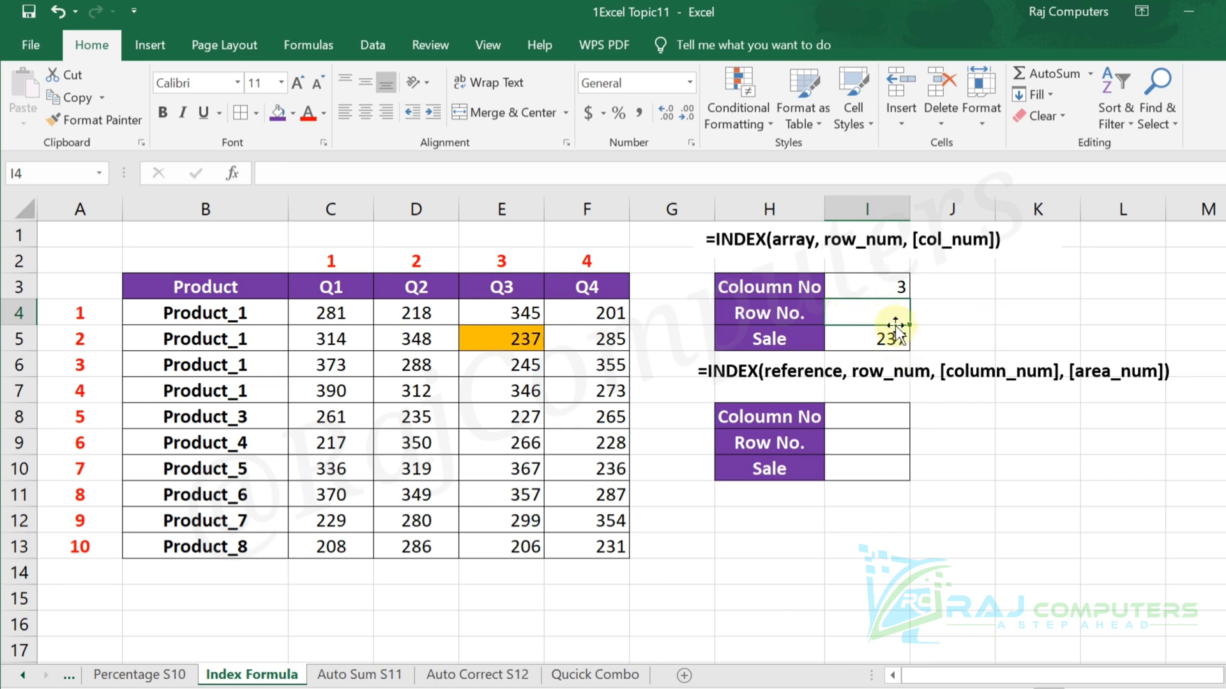
{"action": "left_click", "coordinate": [888, 290]}
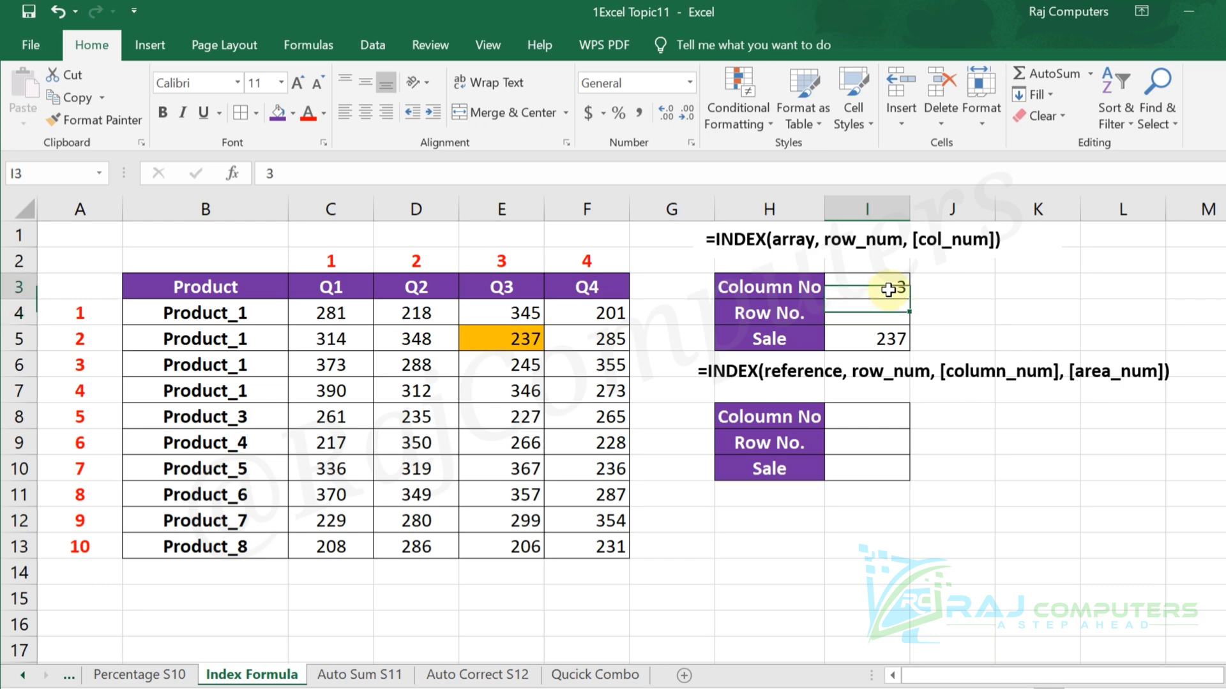
{"action": "key", "text": "Return"}
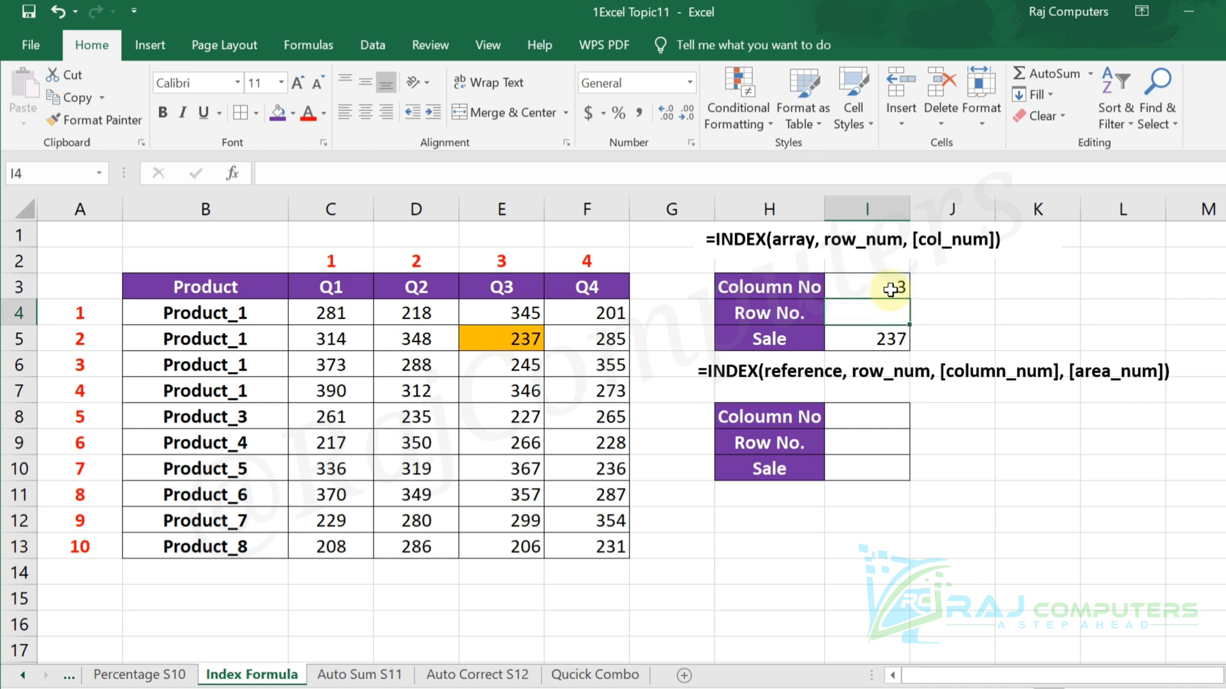
{"action": "left_click", "coordinate": [890, 290]}
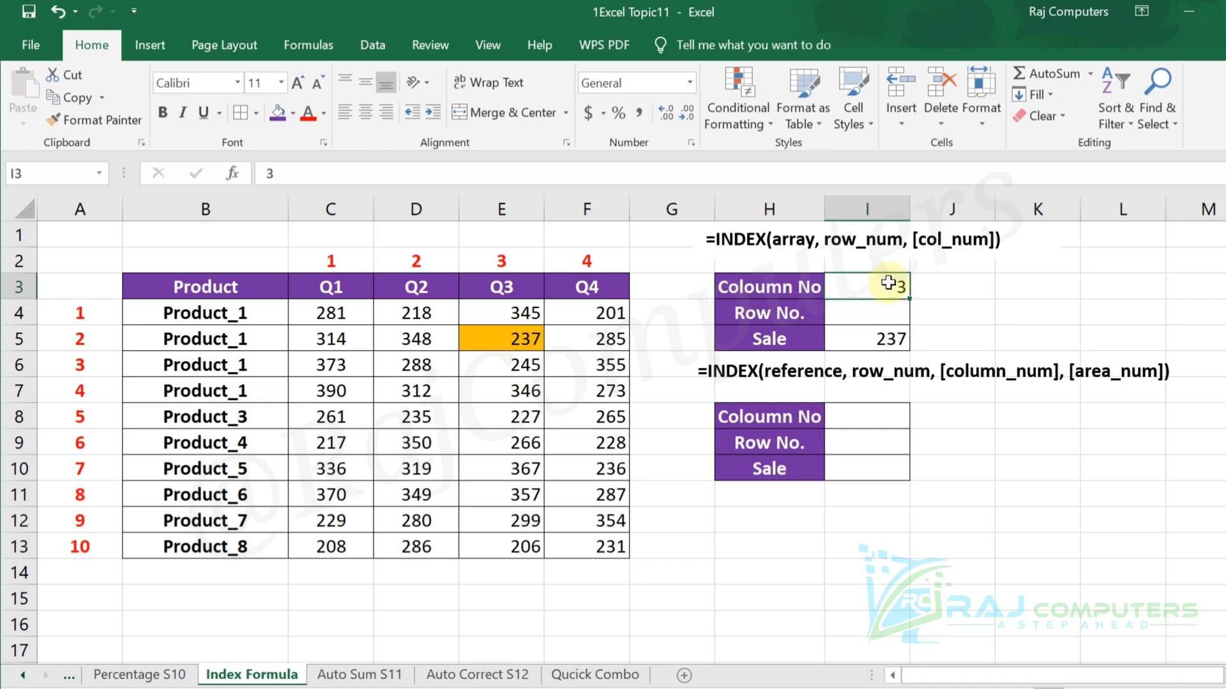
{"action": "key", "text": "Delete"}
{"action": "left_click", "coordinate": [1040, 283]}
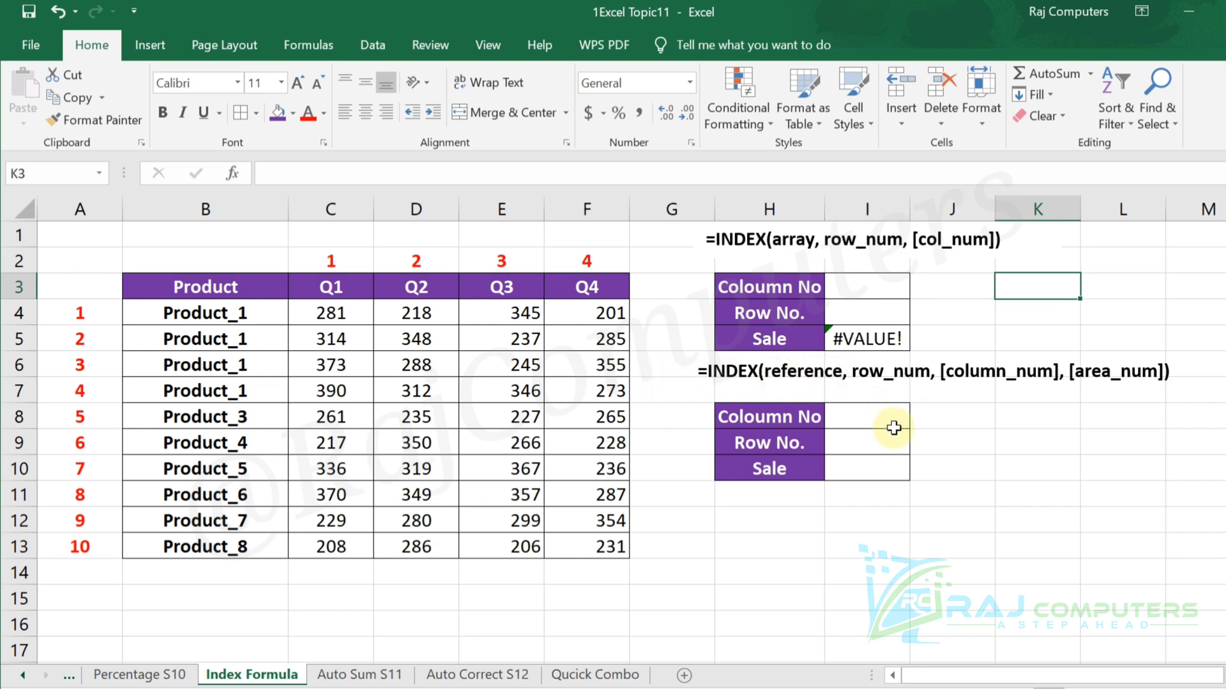
Begin an INDEX formula in cell I10 that references the ranges C4:F5, C7:F8 and C10:F13.
{"action": "left_click", "coordinate": [869, 471]}
{"action": "type", "text": "=index"}
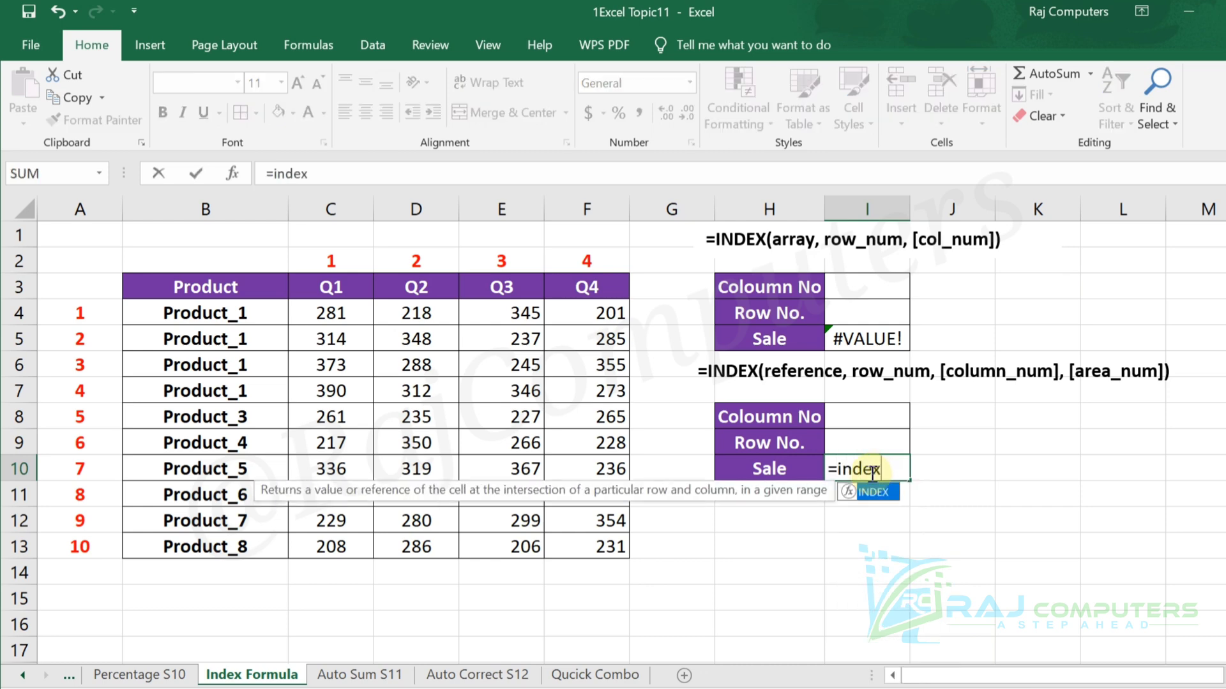
{"action": "type", "text": "("}
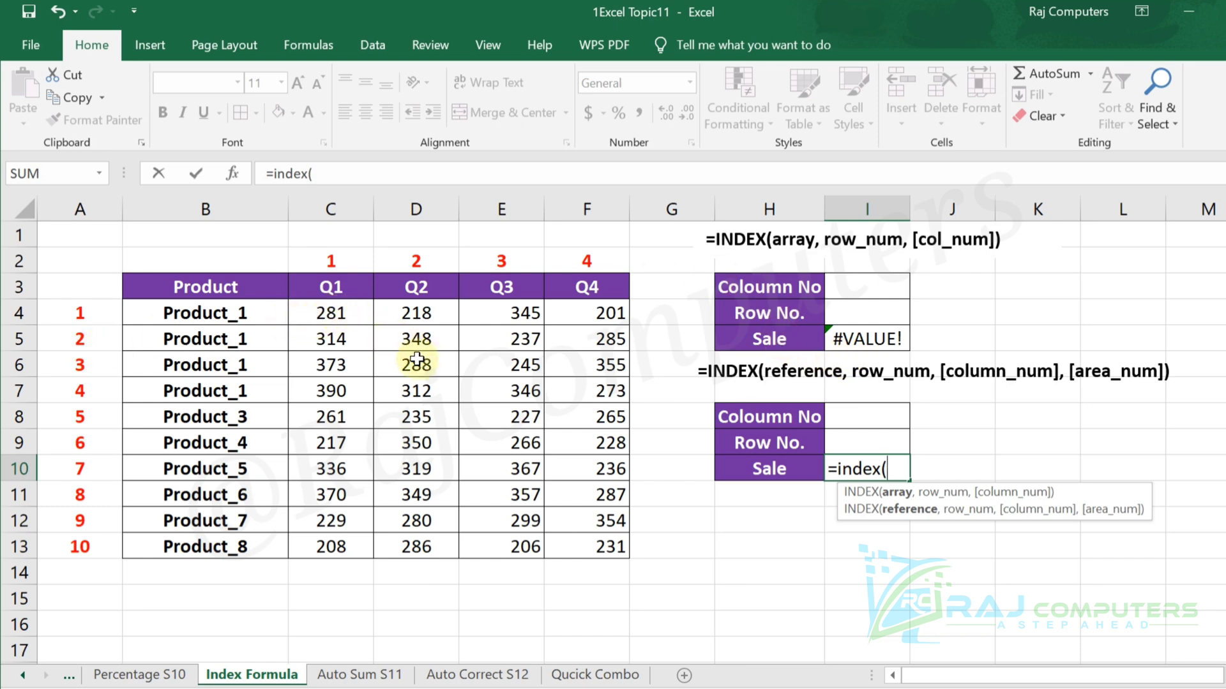
{"action": "left_click_drag", "start_coordinate": [335, 315], "coordinate": [580, 553]}
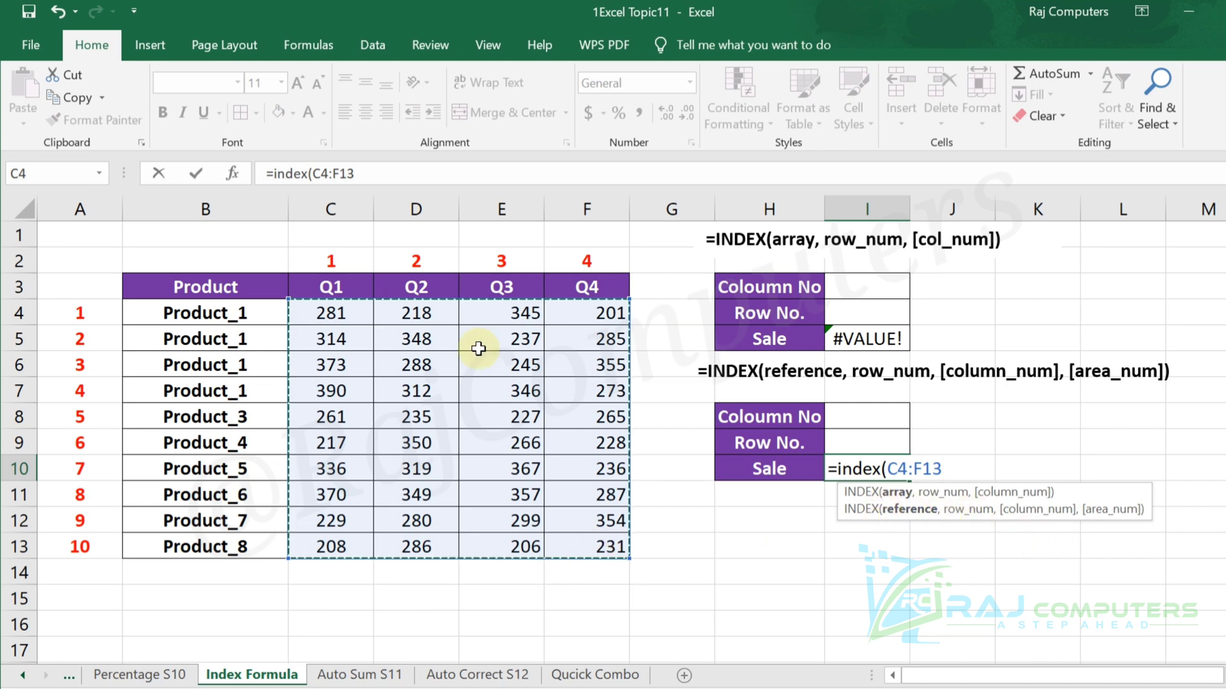
{"action": "left_click_drag", "start_coordinate": [353, 312], "coordinate": [580, 337]}
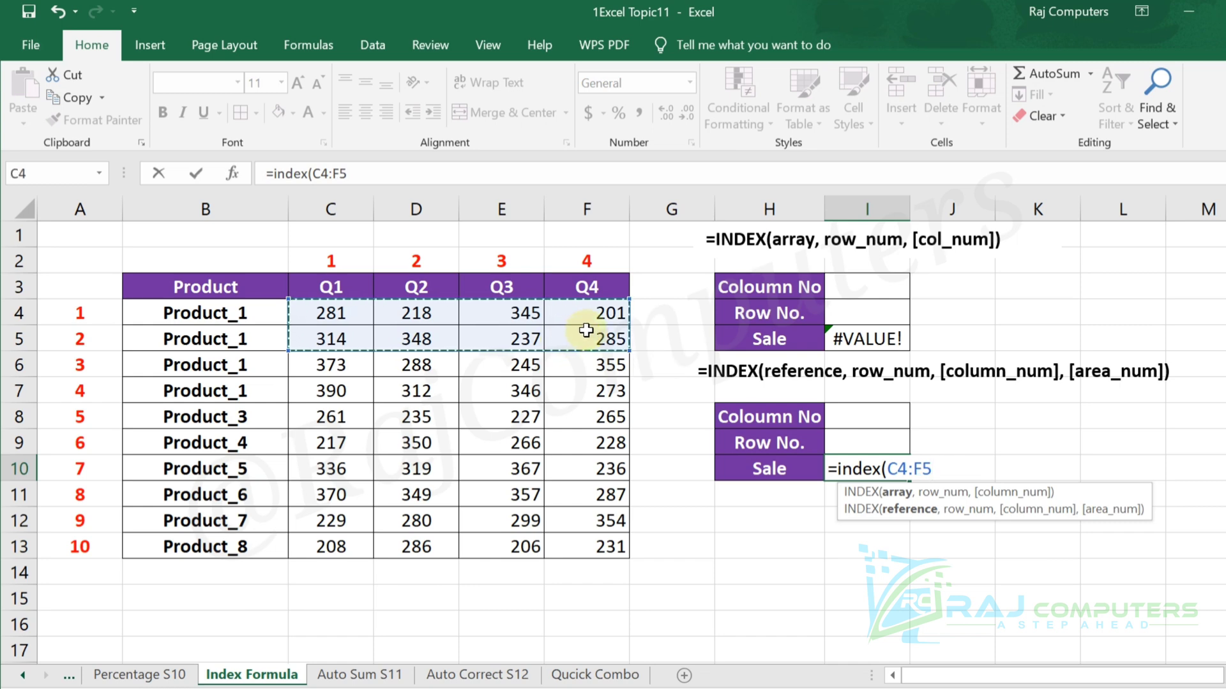
{"action": "type", "text": ","}
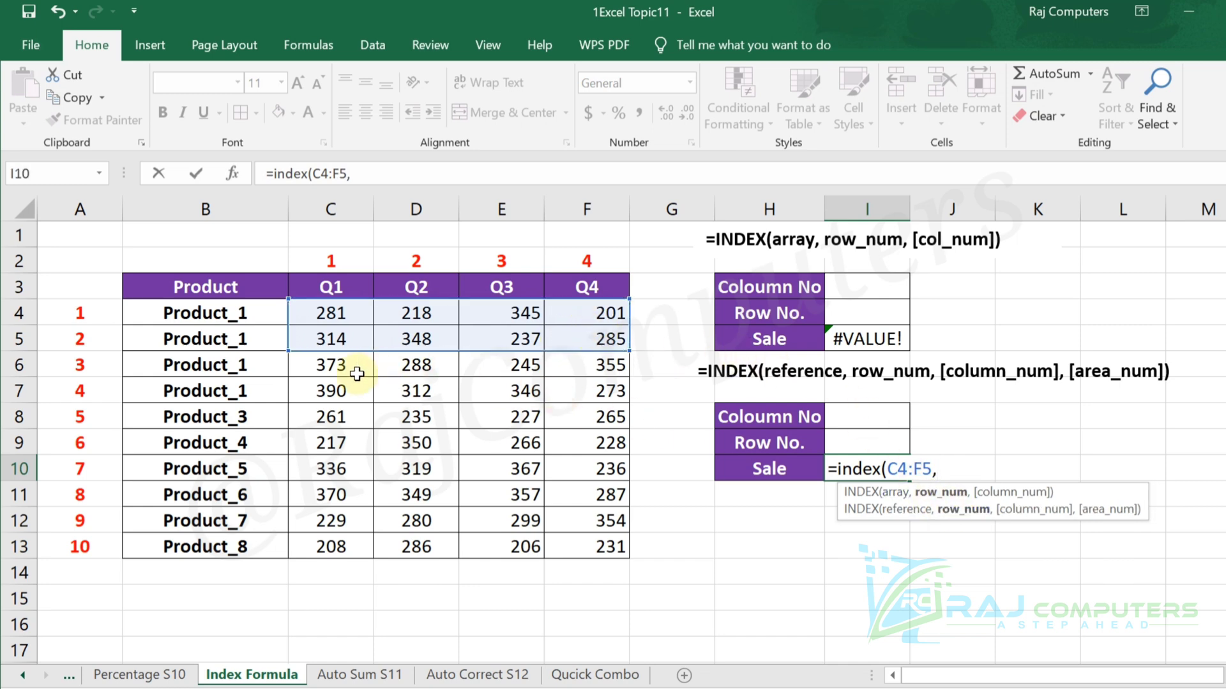
{"action": "left_click_drag", "start_coordinate": [327, 390], "coordinate": [595, 425]}
{"action": "type", "text": ","}
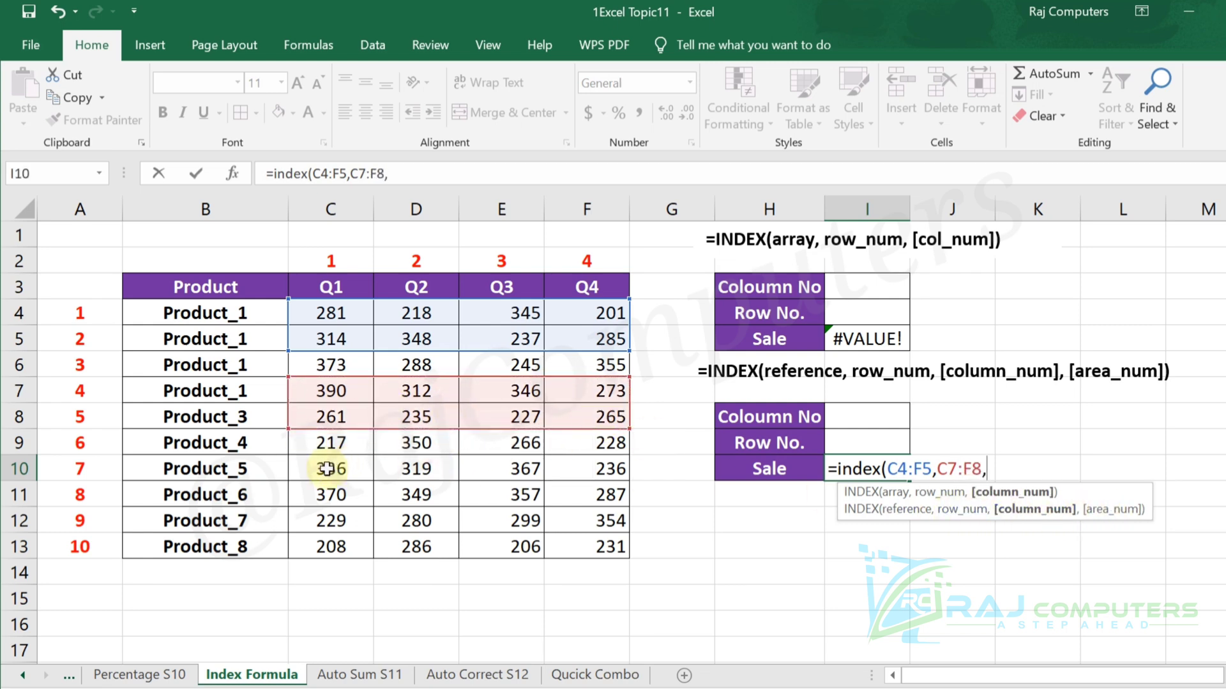
{"action": "left_click_drag", "start_coordinate": [327, 469], "coordinate": [598, 544]}
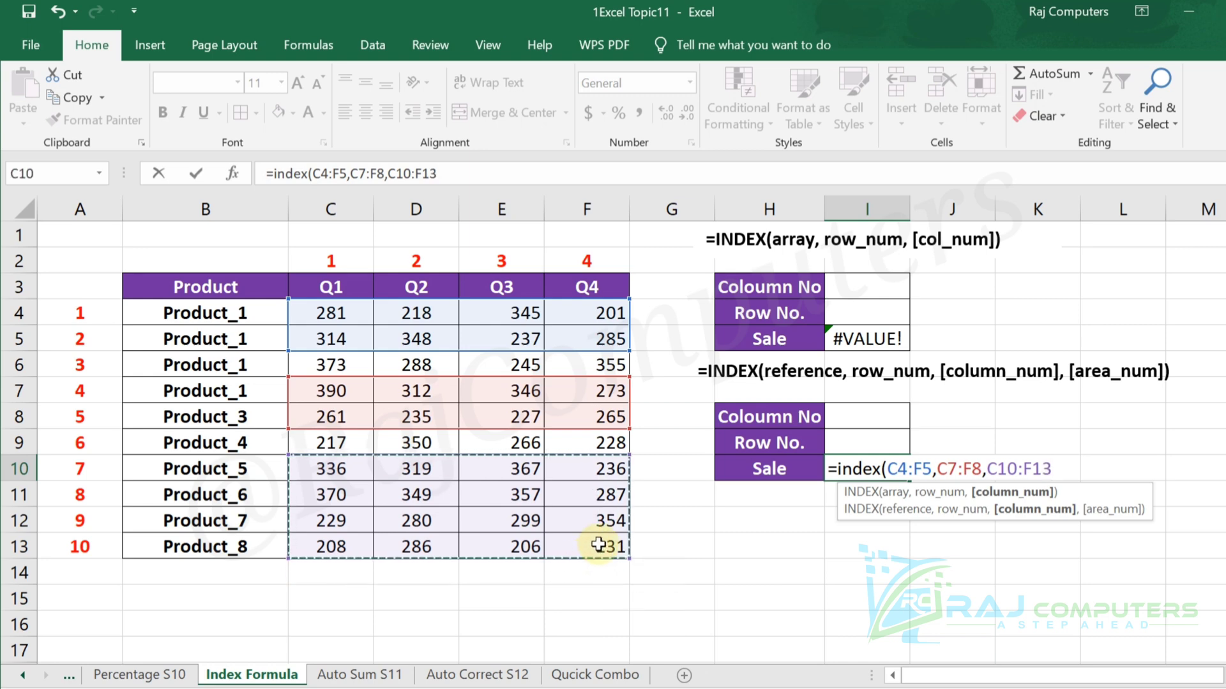
Enclose the three ranges of the I10 formula in parentheses as one reference argument, followed by a comma.
{"action": "left_click", "coordinate": [888, 469]}
{"action": "type", "text": "("}
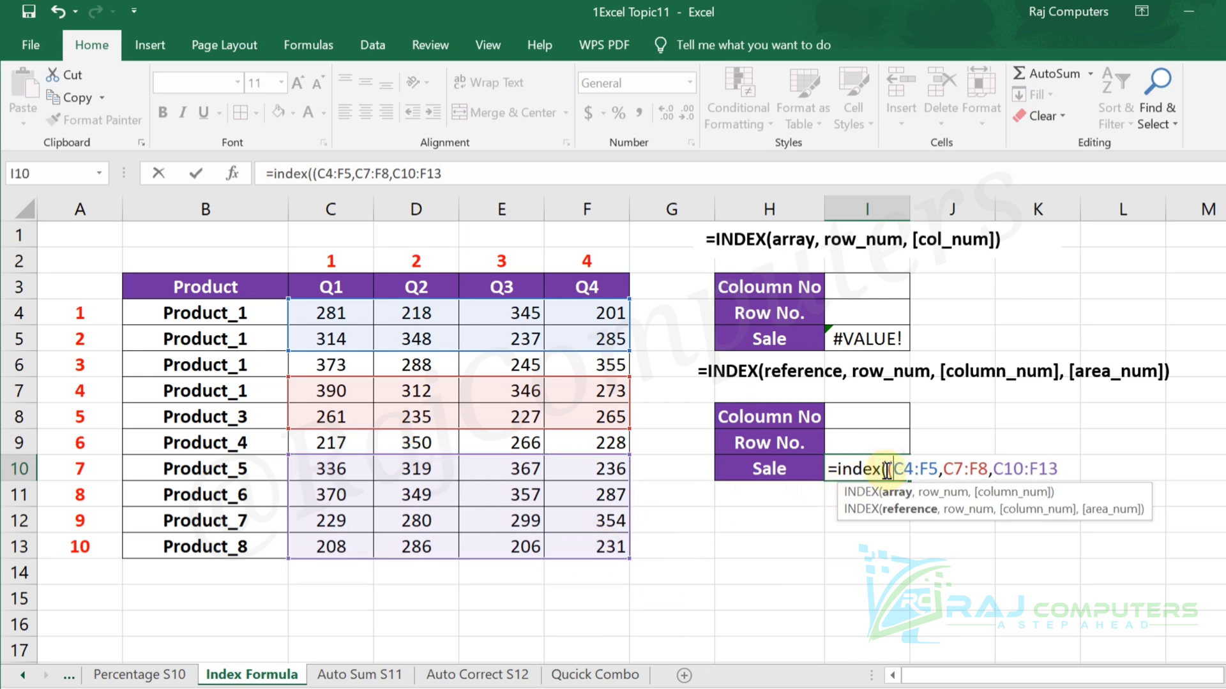
{"action": "left_click", "coordinate": [1066, 466]}
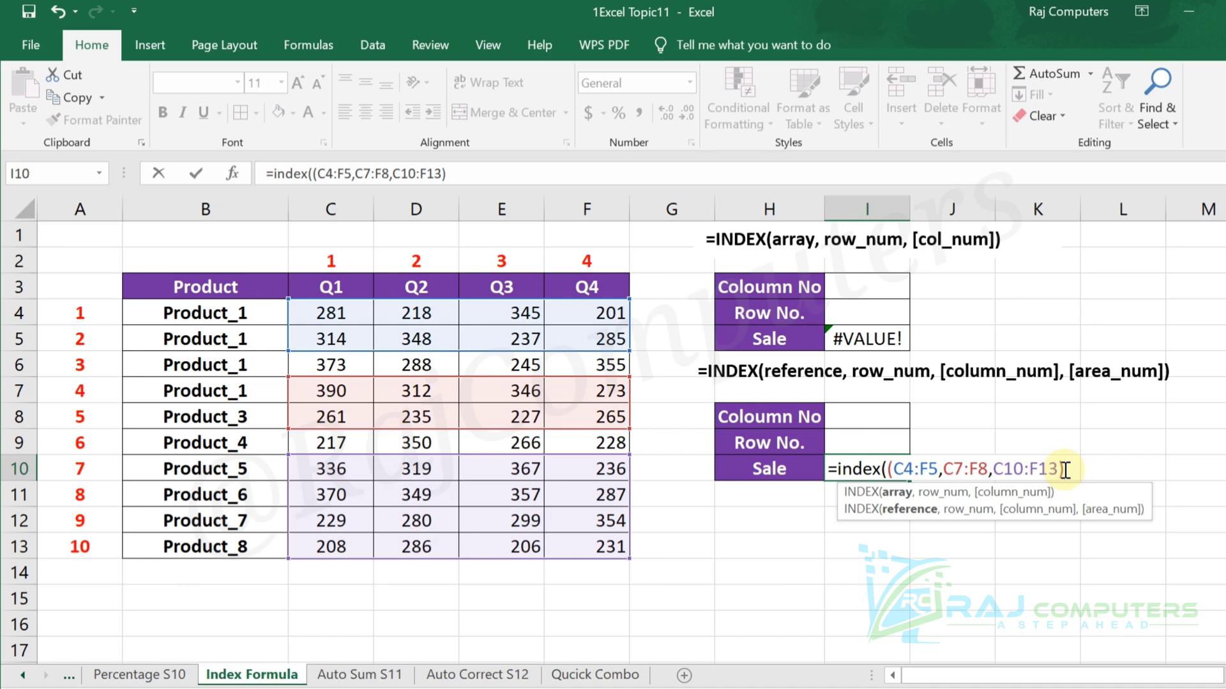
{"action": "type", "text": ","}
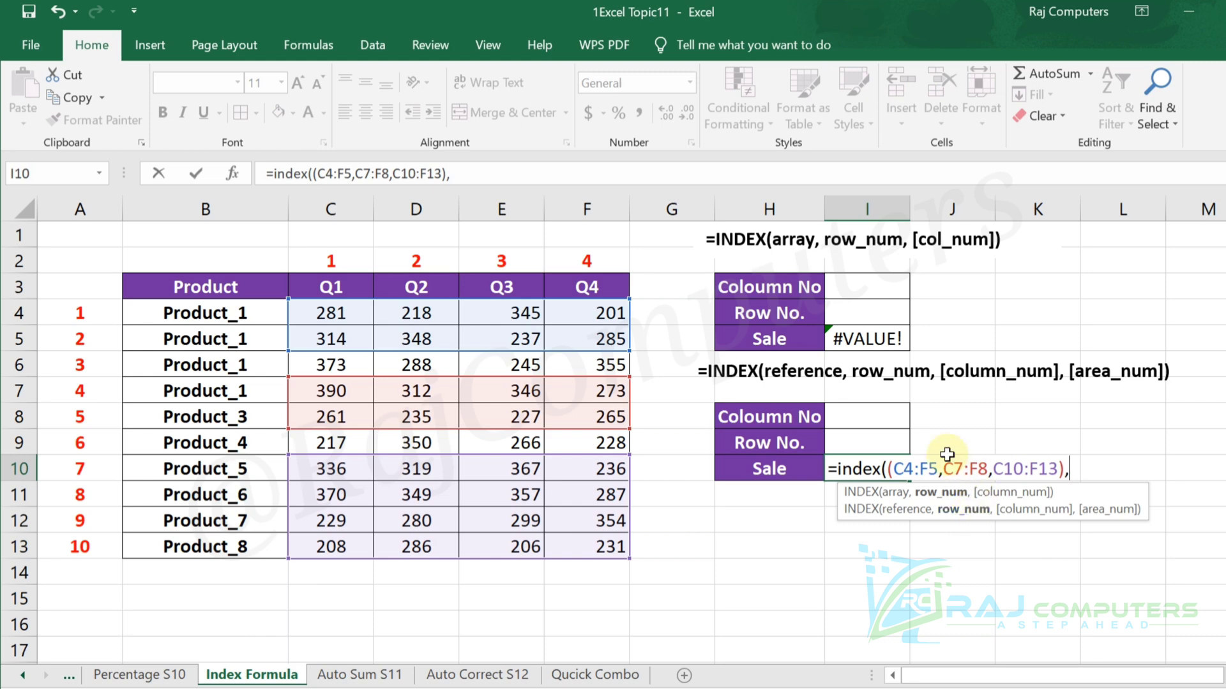
Complete the I10 formula with I9 as row number, I8 as column number and 2 as area number.
{"action": "left_click", "coordinate": [872, 443]}
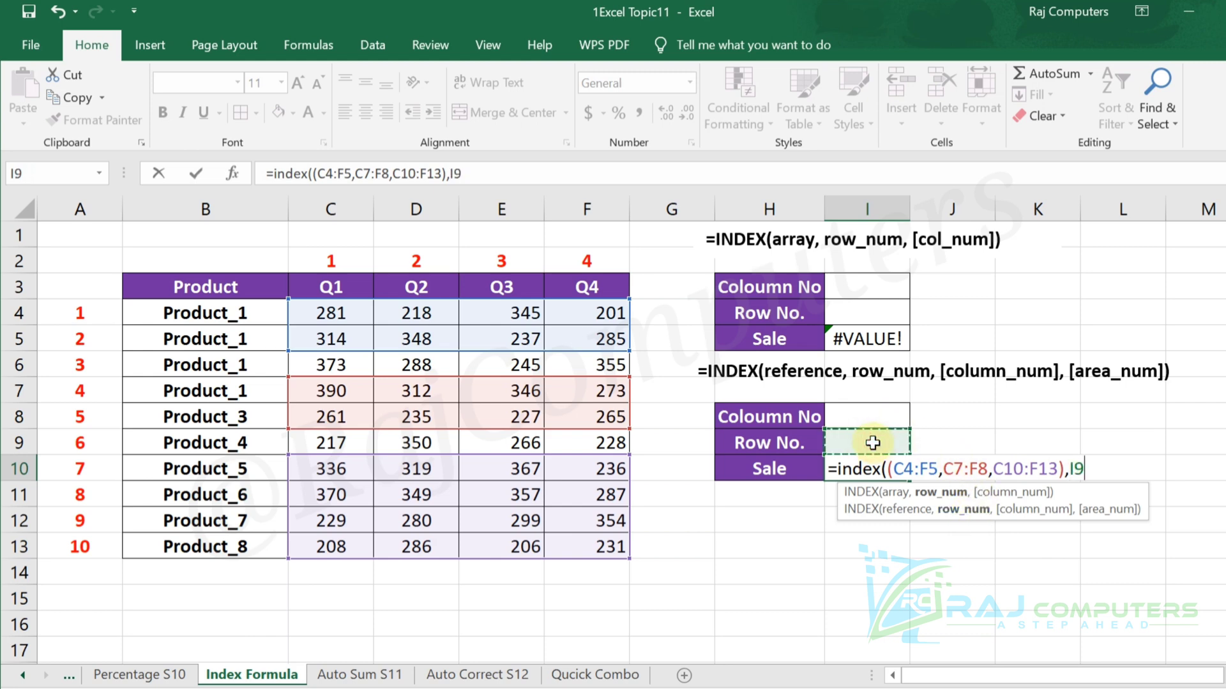
{"action": "type", "text": ","}
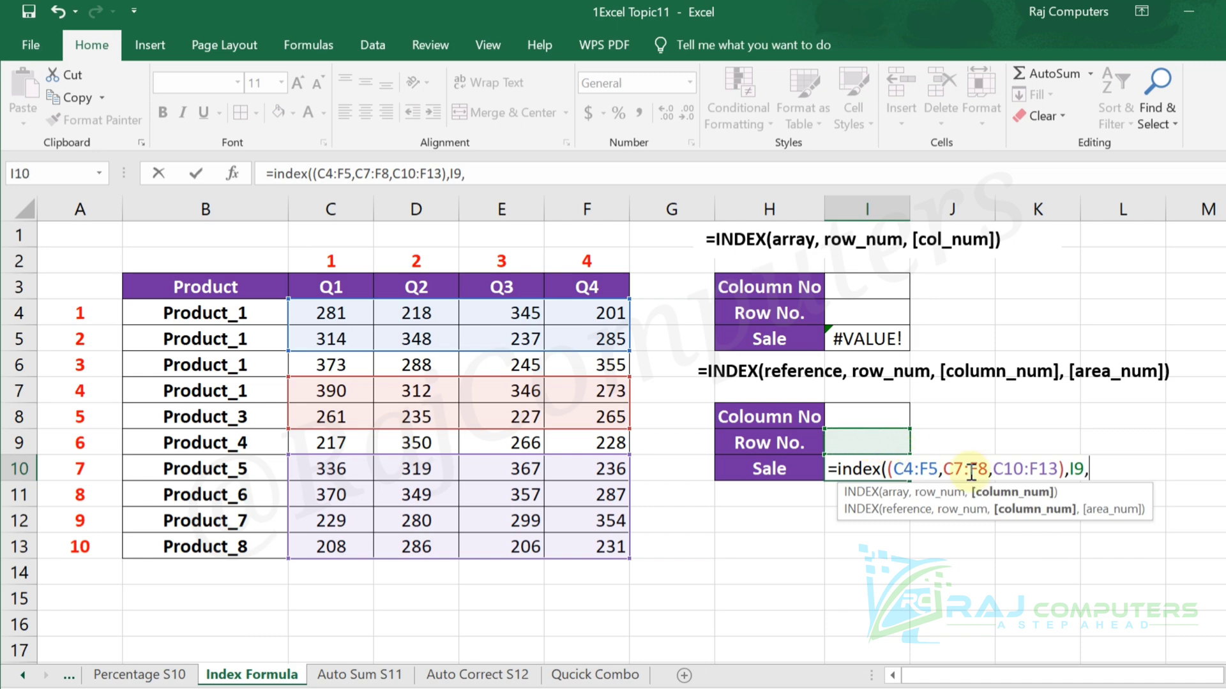
{"action": "left_click", "coordinate": [872, 418]}
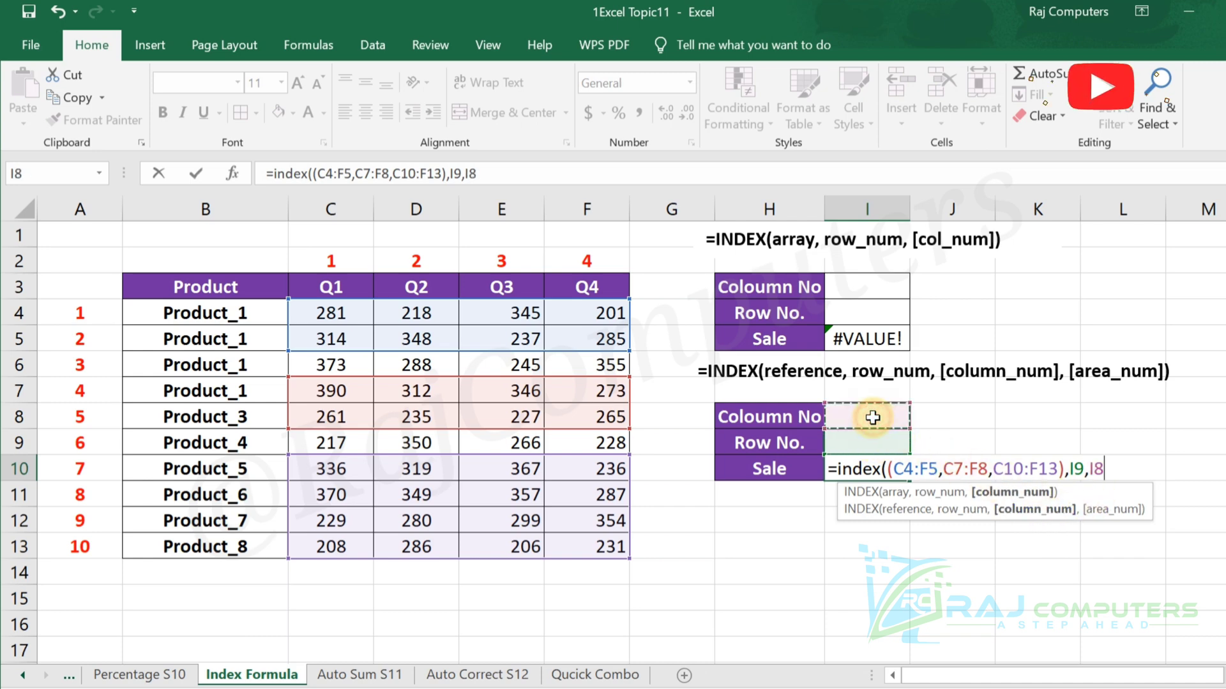
{"action": "type", "text": ",2"}
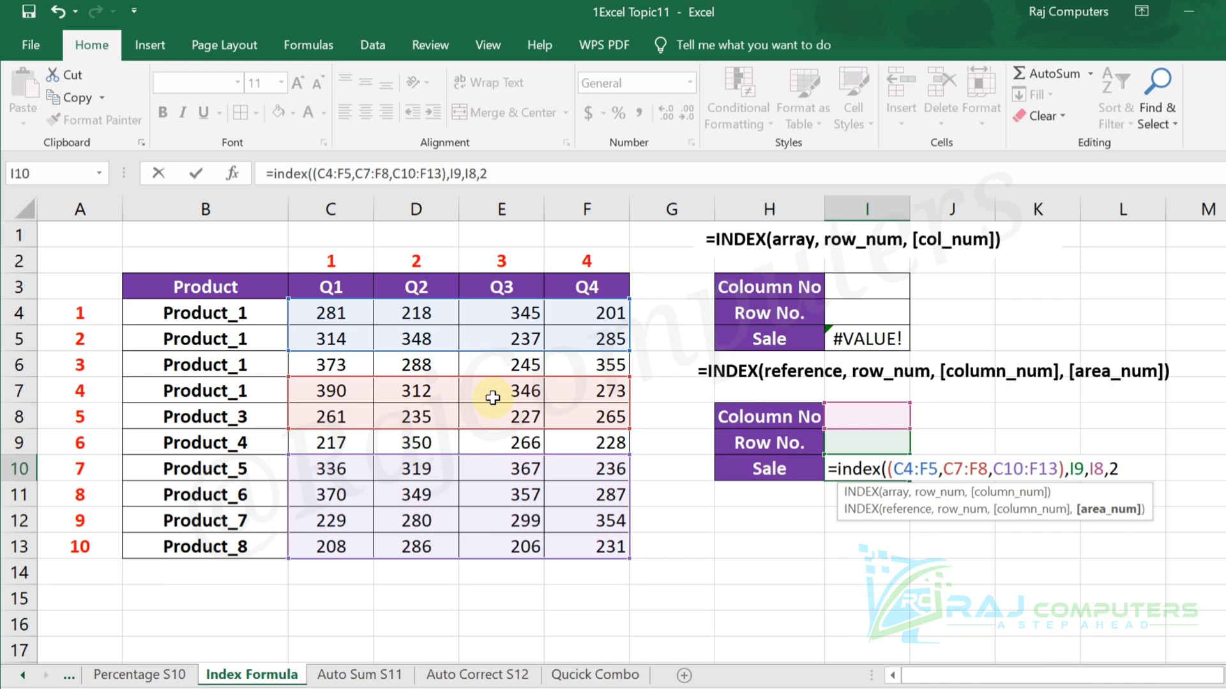
{"action": "type", "text": ")"}
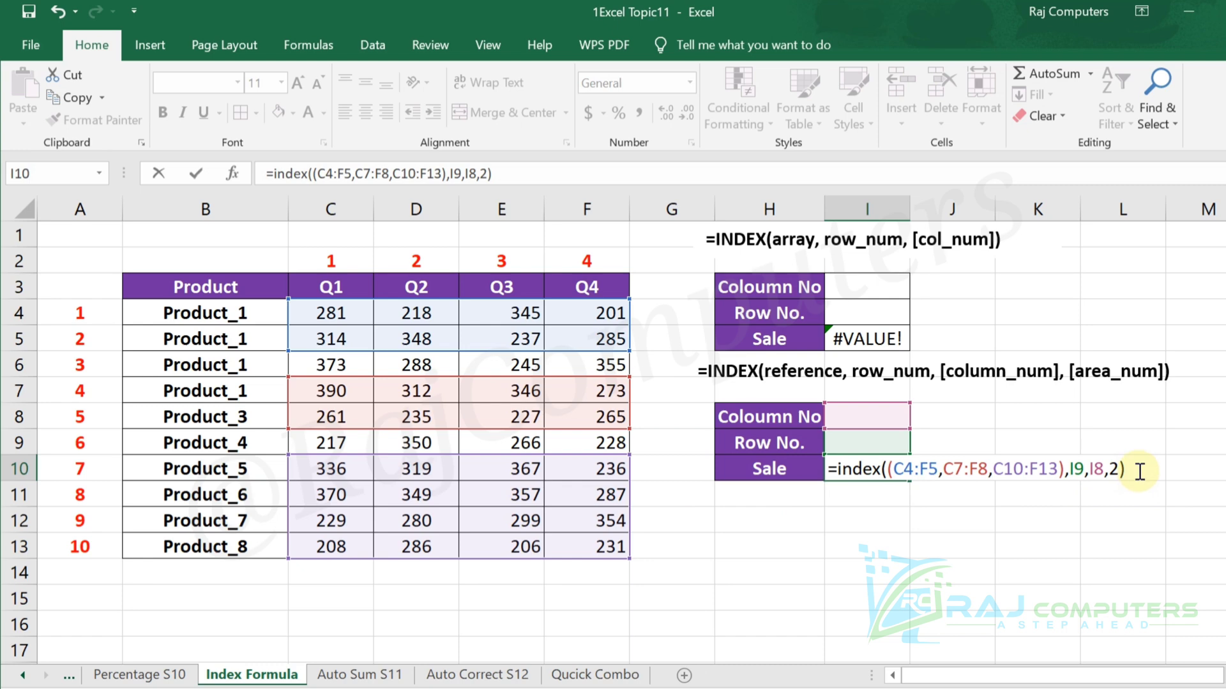
{"action": "key", "text": "Return"}
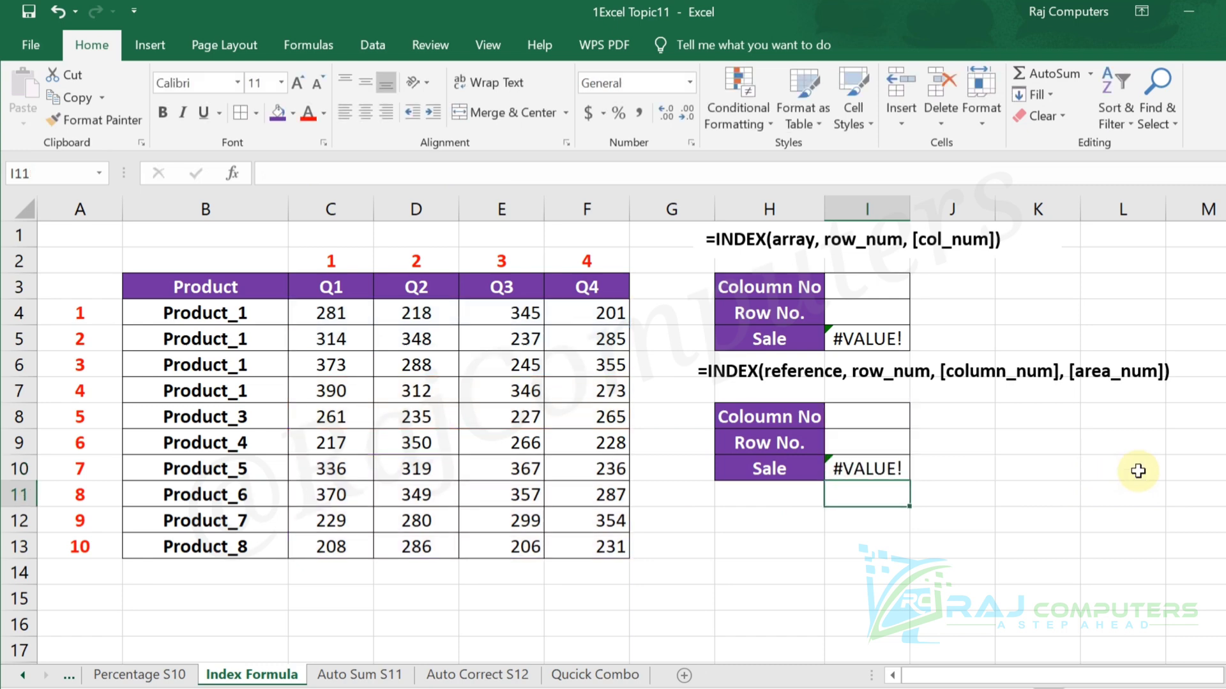
Set the lower lookup table's column number to 2 and its row number to 3.
{"action": "left_click", "coordinate": [876, 421]}
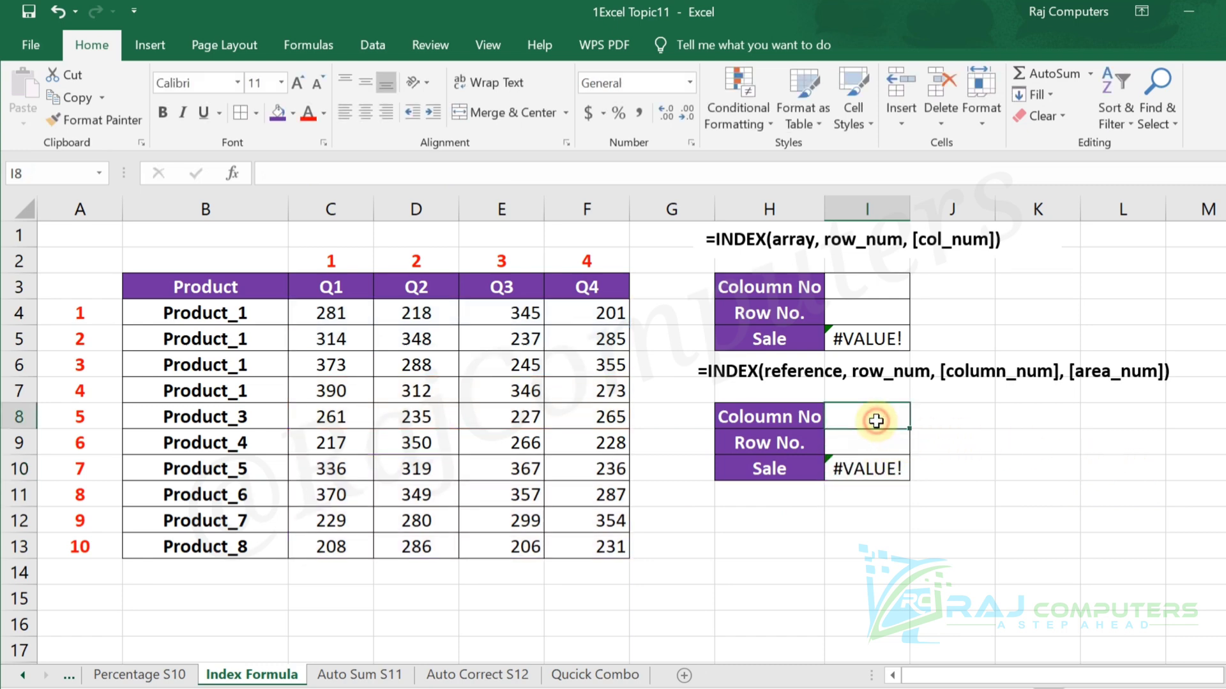
{"action": "type", "text": "2"}
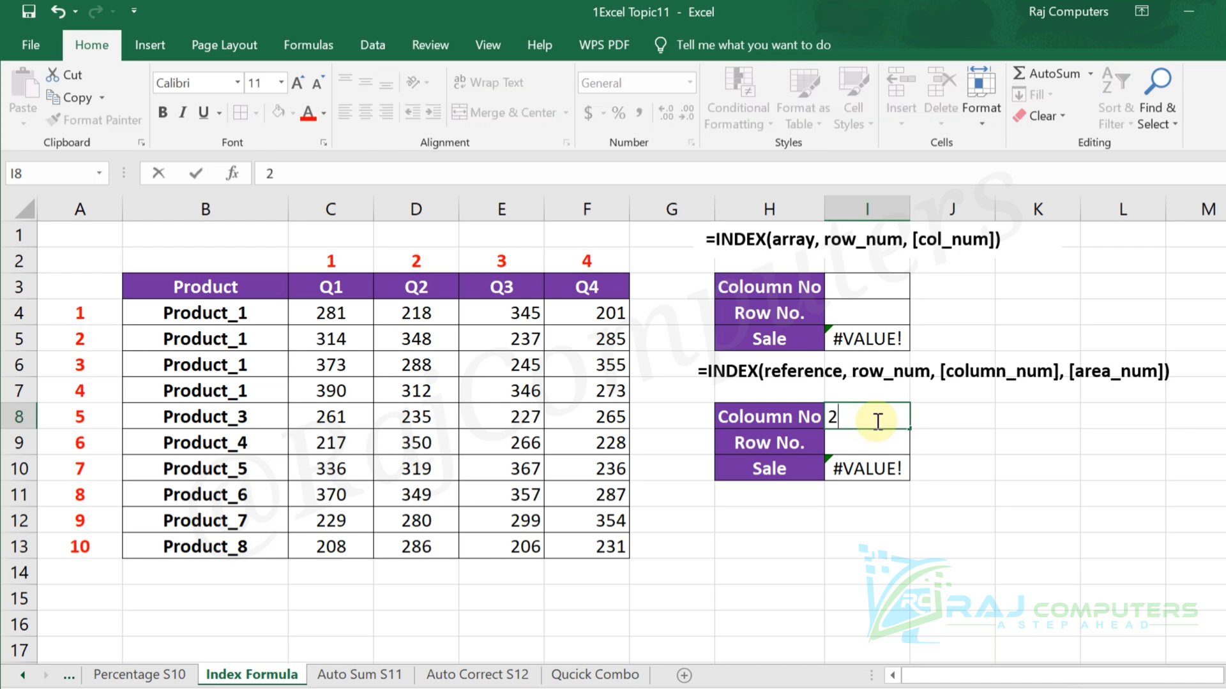
{"action": "key", "text": "Return"}
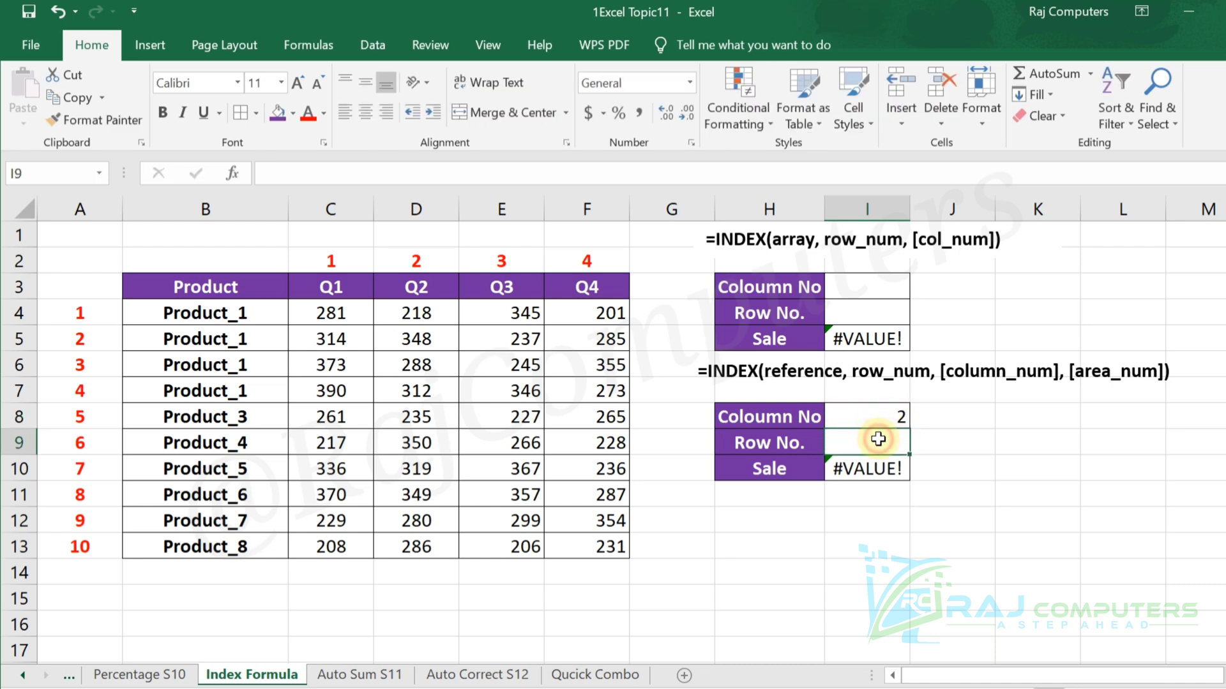
{"action": "type", "text": "3"}
{"action": "key", "text": "Return"}
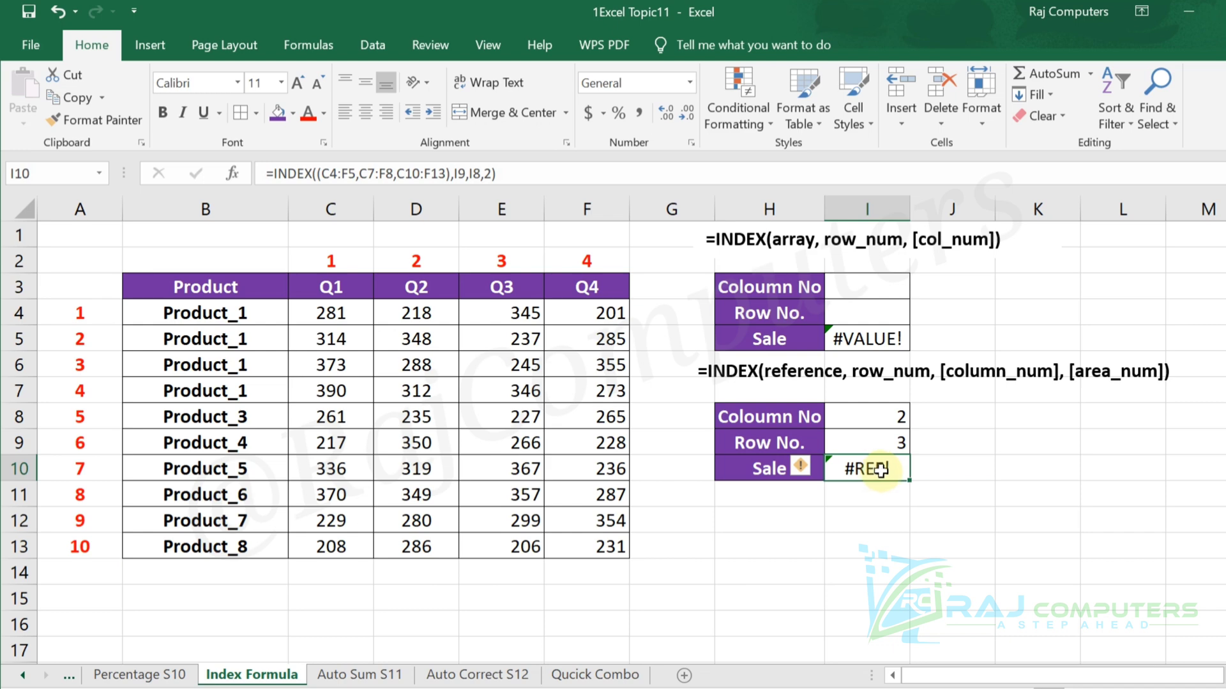
Set the lower table's row number to 2 and select the second area, C7:F8, for comparison.
{"action": "left_click", "coordinate": [884, 442]}
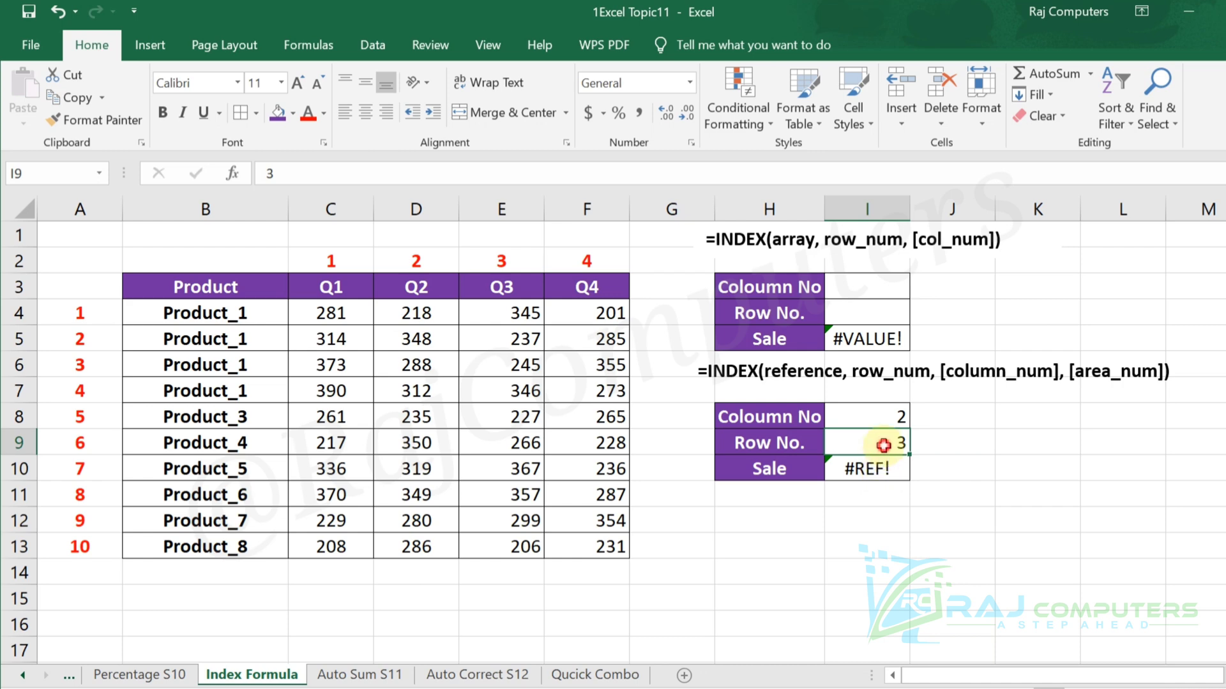
{"action": "type", "text": "2"}
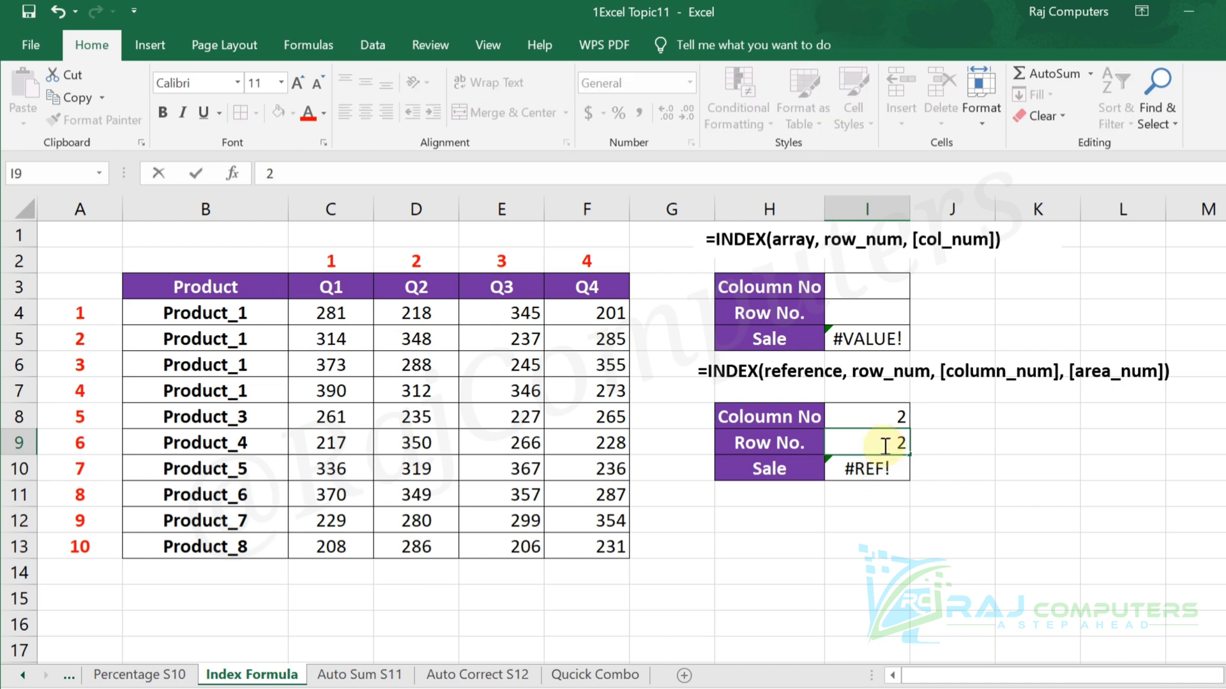
{"action": "key", "text": "Return"}
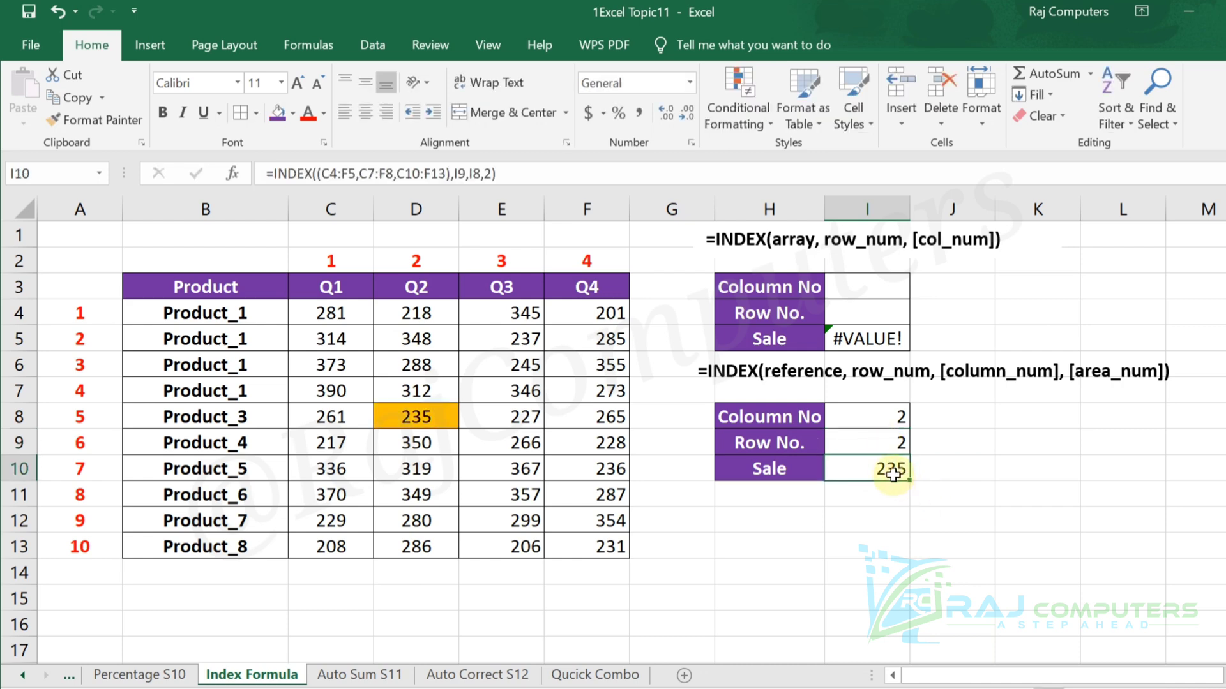
{"action": "left_click_drag", "start_coordinate": [317, 391], "coordinate": [589, 423]}
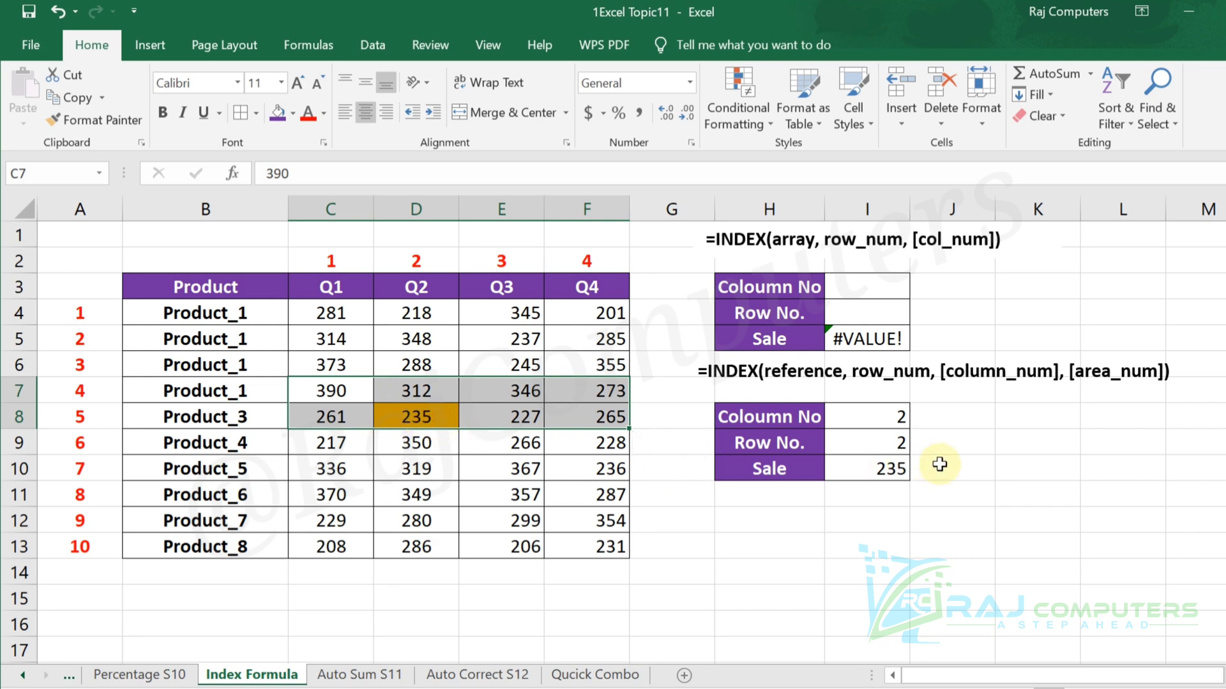
Test the lower INDEX lookup with column number 1 and with column number 0 in cell I8.
{"action": "left_click", "coordinate": [888, 417]}
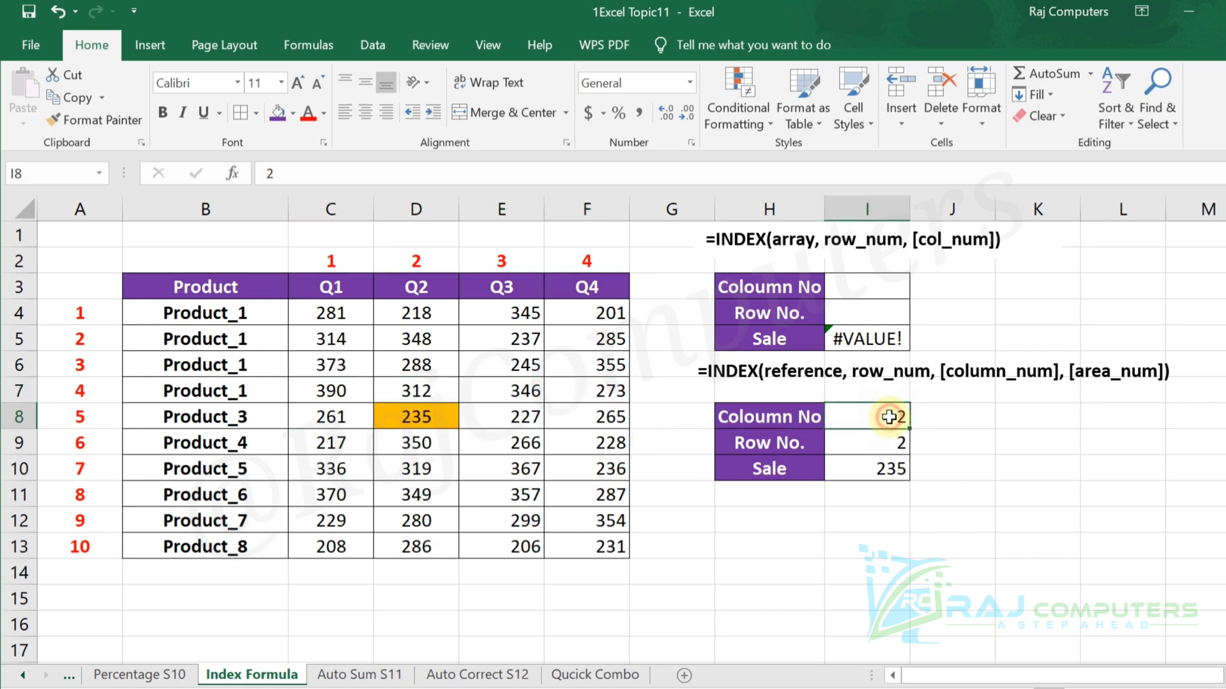
{"action": "type", "text": "1"}
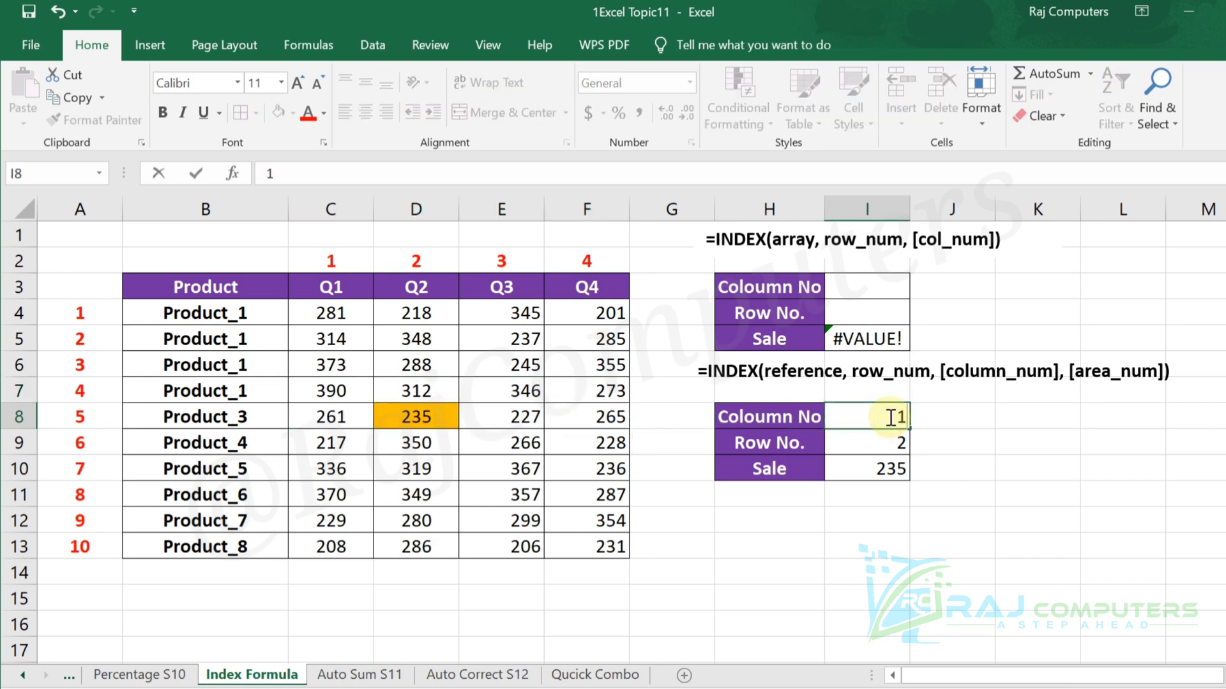
{"action": "key", "text": "Return"}
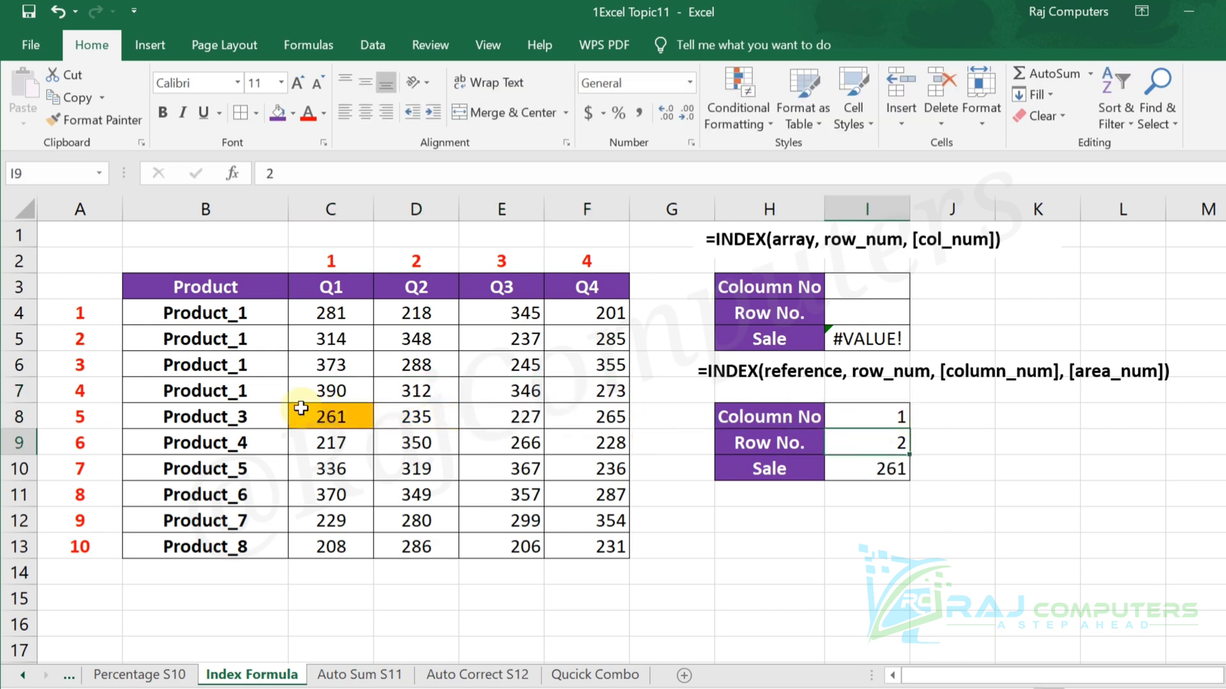
{"action": "left_click", "coordinate": [868, 418]}
{"action": "type", "text": "0"}
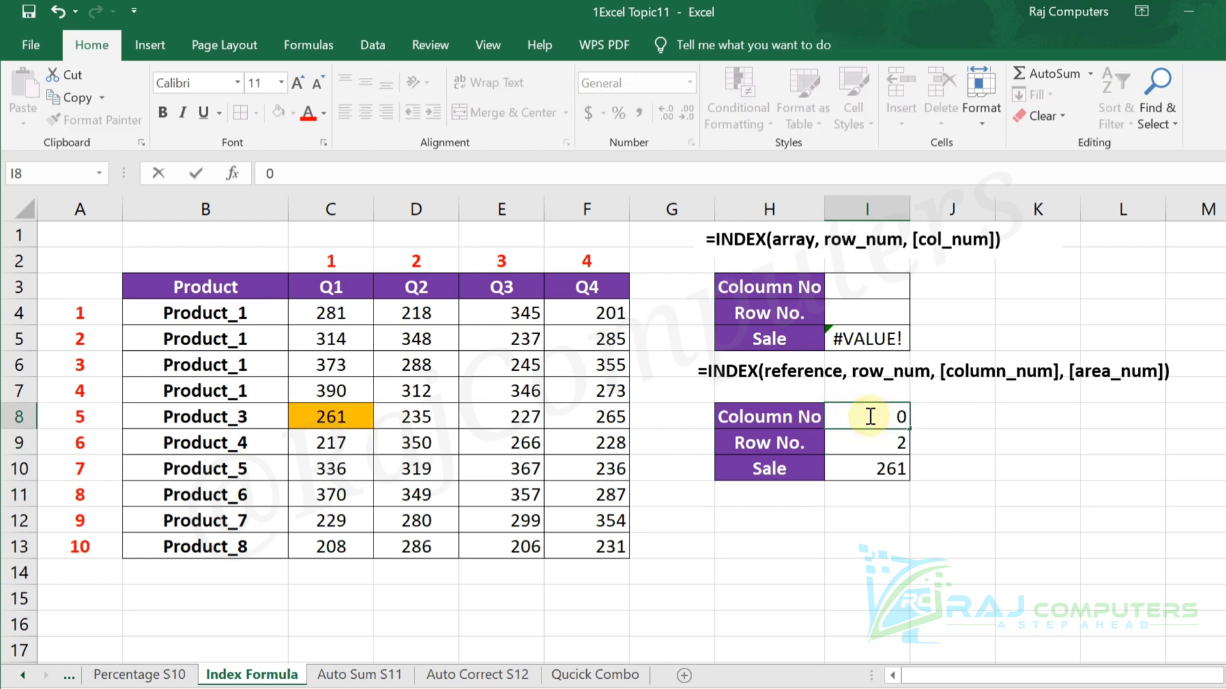
{"action": "key", "text": "Return"}
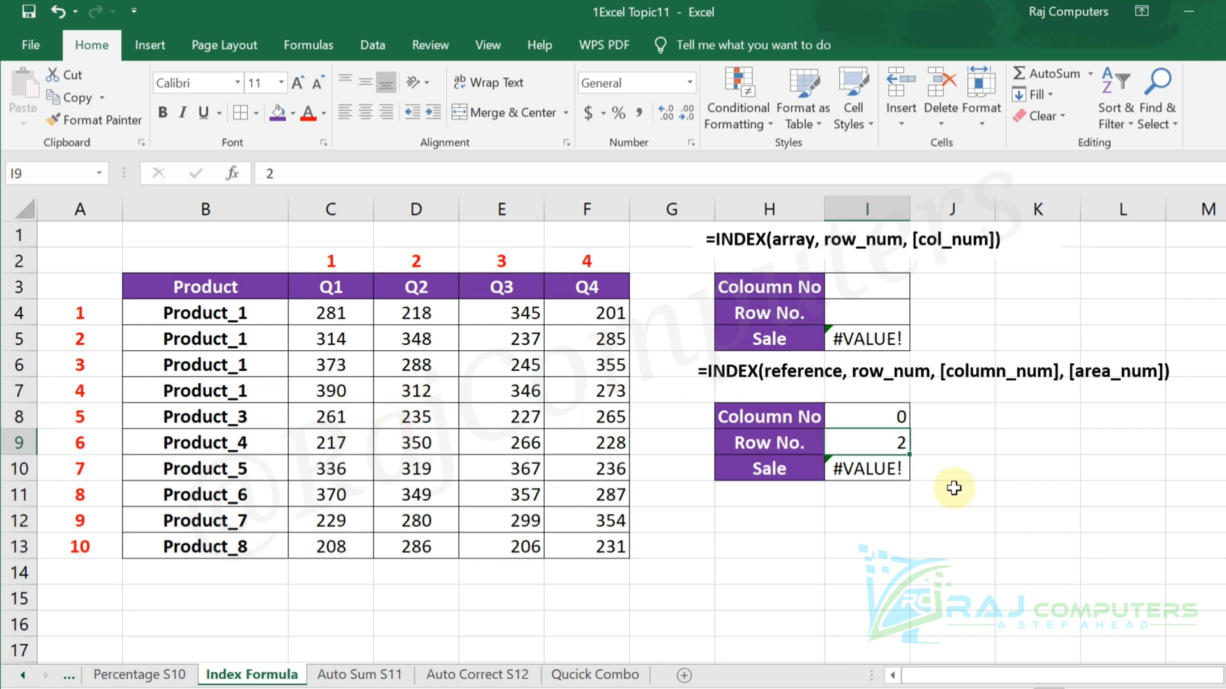
Test the lower INDEX lookup with column number 1 again and with column number 2.
{"action": "left_click", "coordinate": [895, 417]}
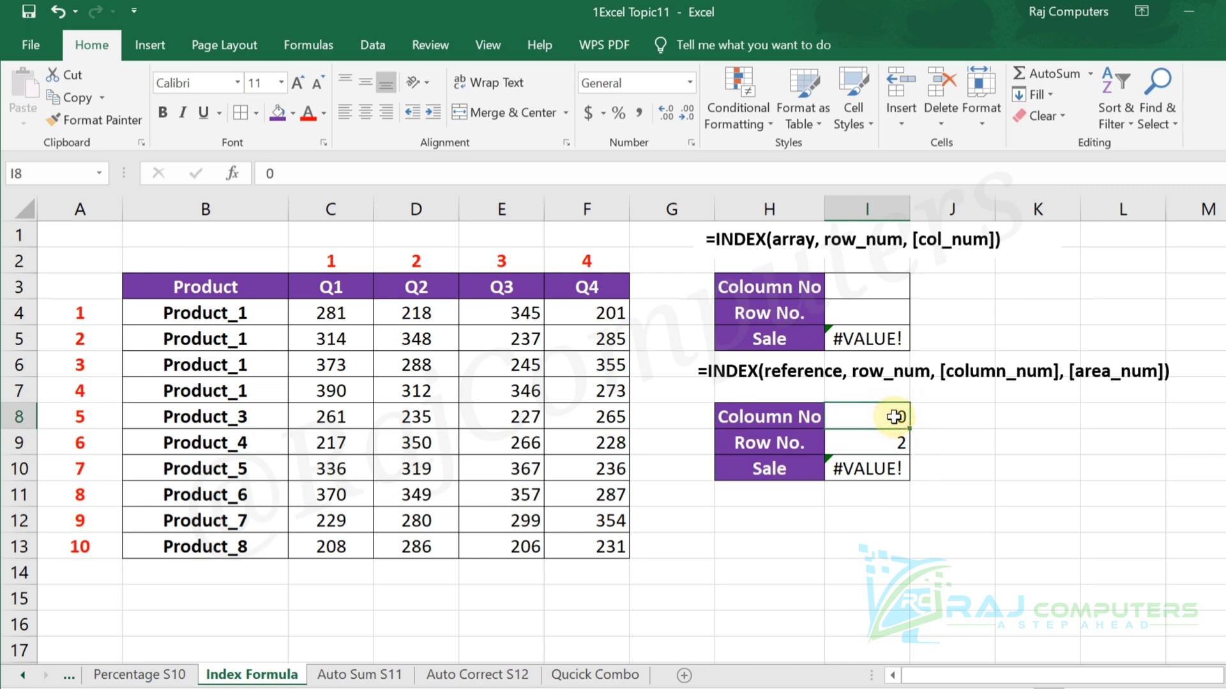
{"action": "type", "text": "1"}
{"action": "left_click", "coordinate": [973, 465]}
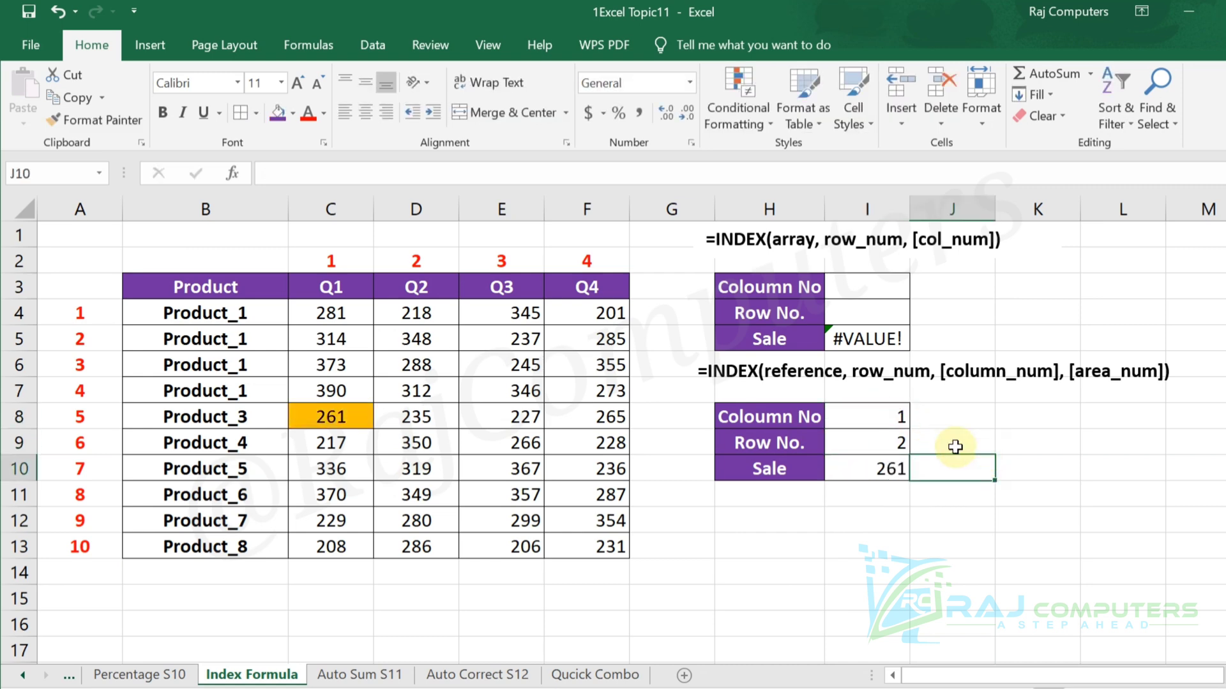
{"action": "left_click", "coordinate": [889, 420]}
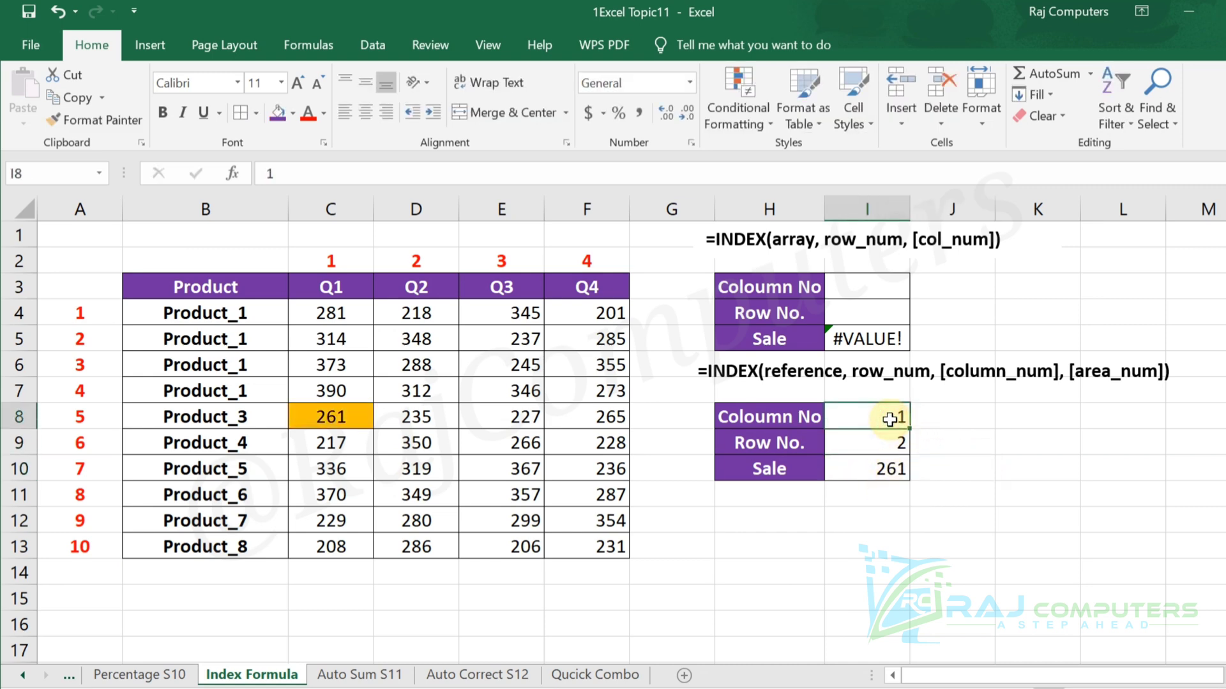
{"action": "type", "text": "2"}
{"action": "key", "text": "Return"}
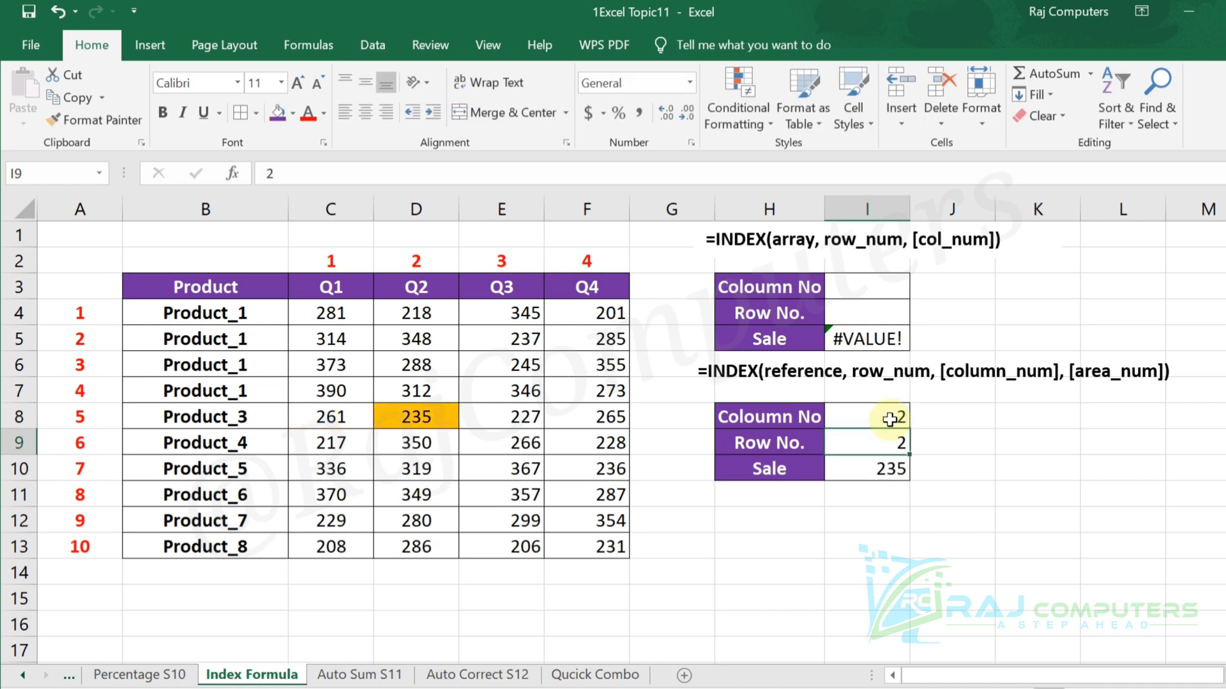
Set the lower lookup table's column number to 4 in cell I8.
{"action": "left_click", "coordinate": [900, 419]}
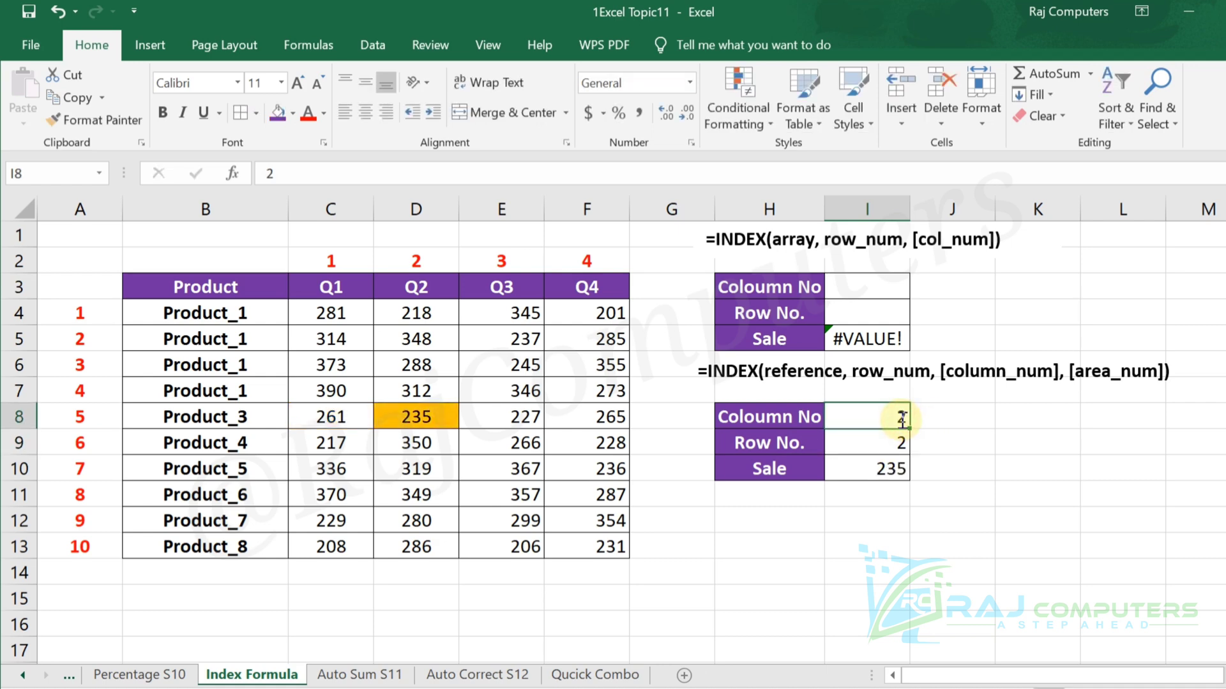
{"action": "type", "text": "4"}
{"action": "key", "text": "Return"}
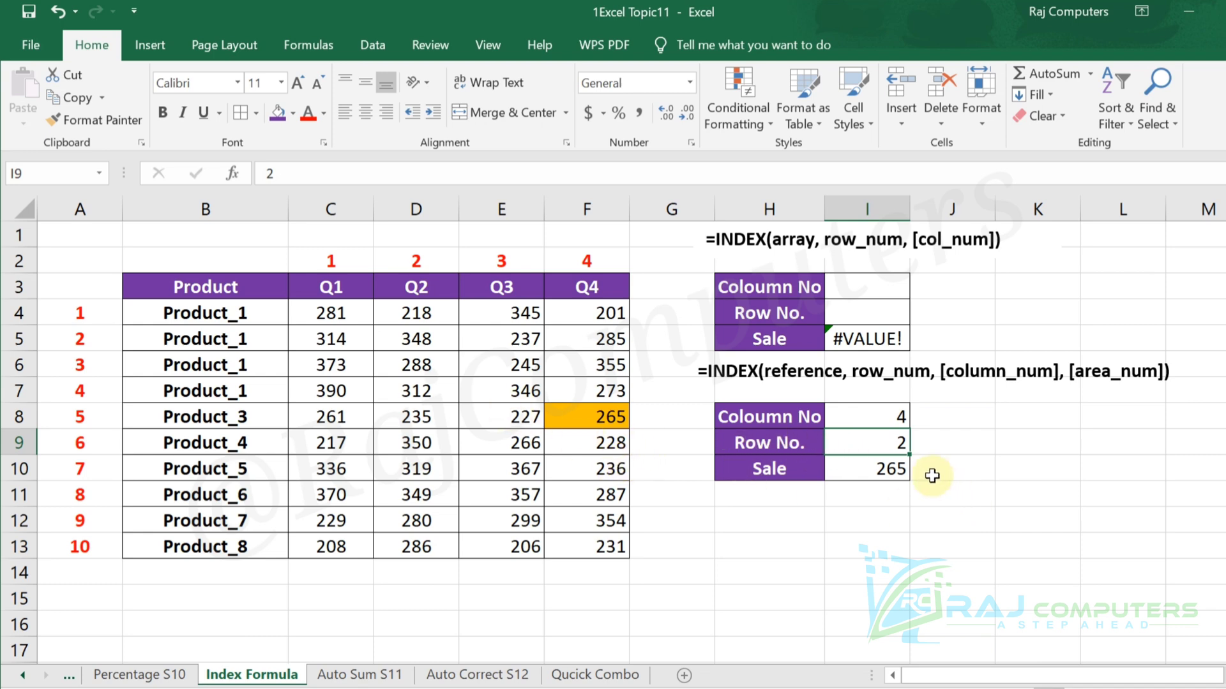
Change the area number to 3 in the INDEX formula in I10 and select the third area, C10:F13, for comparison.
{"action": "left_click", "coordinate": [896, 468]}
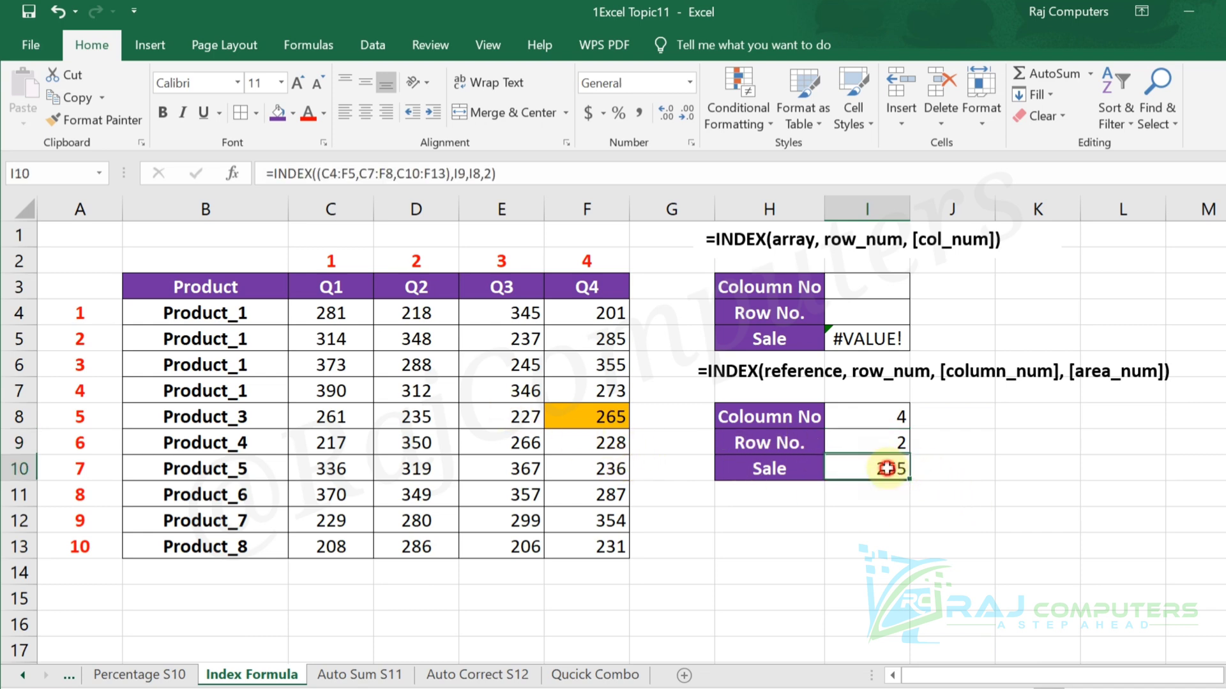
{"action": "double_click", "coordinate": [900, 468]}
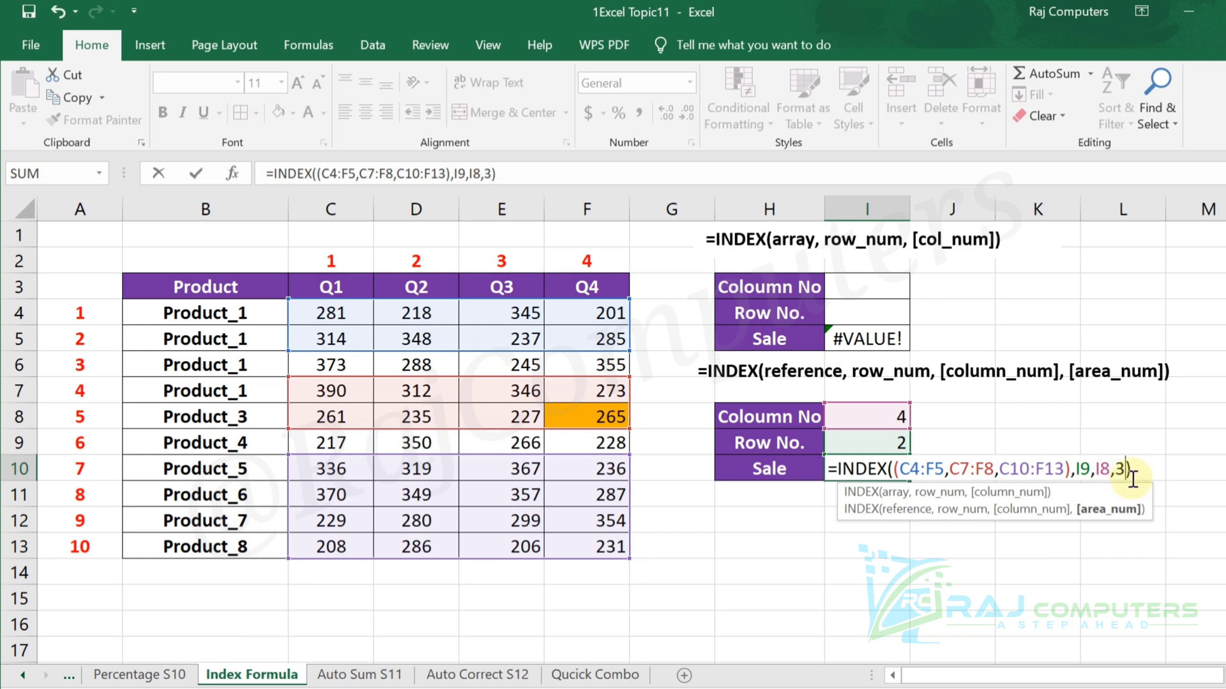
{"action": "key", "text": "Return"}
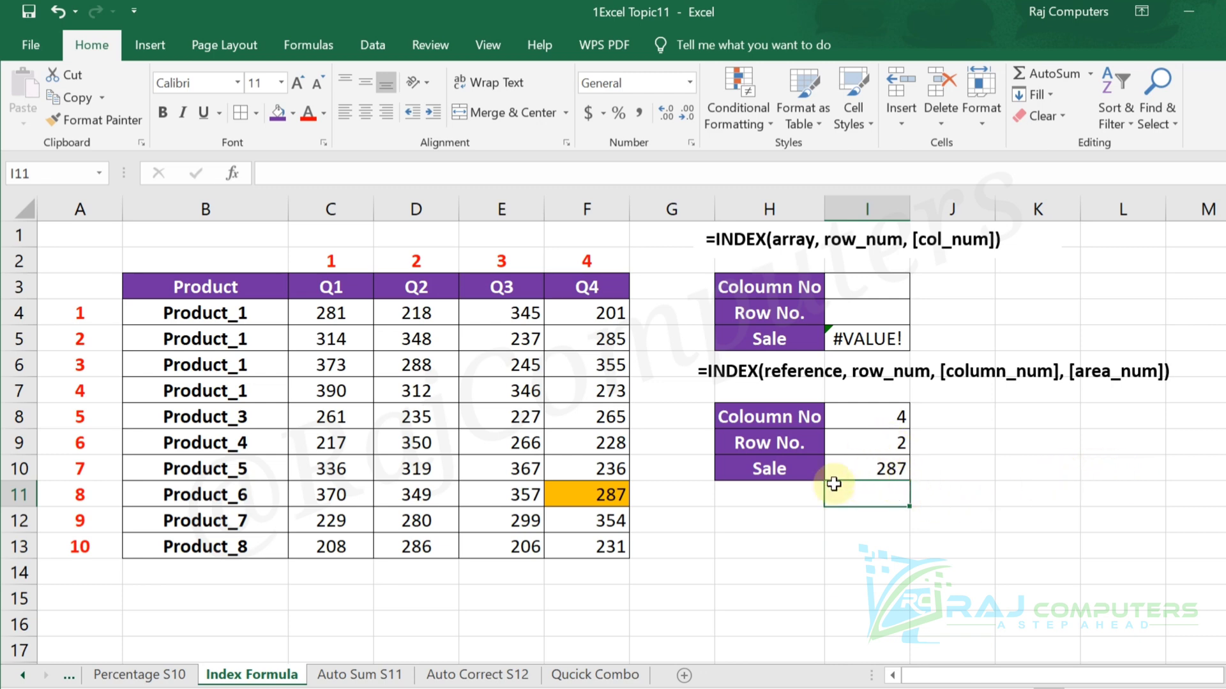
{"action": "left_click_drag", "start_coordinate": [310, 476], "coordinate": [610, 535]}
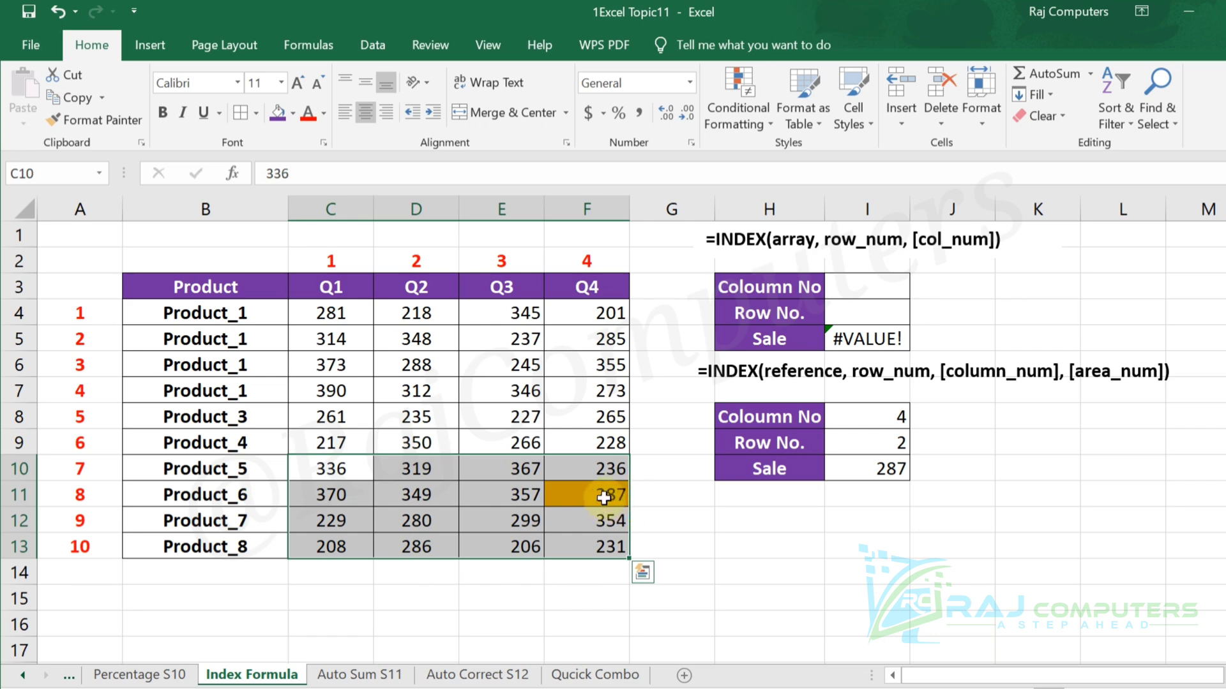
Test the third-area lookup with row number 3 in cell I9, and set the row number to 4.
{"action": "left_click", "coordinate": [897, 442]}
{"action": "type", "text": "3"}
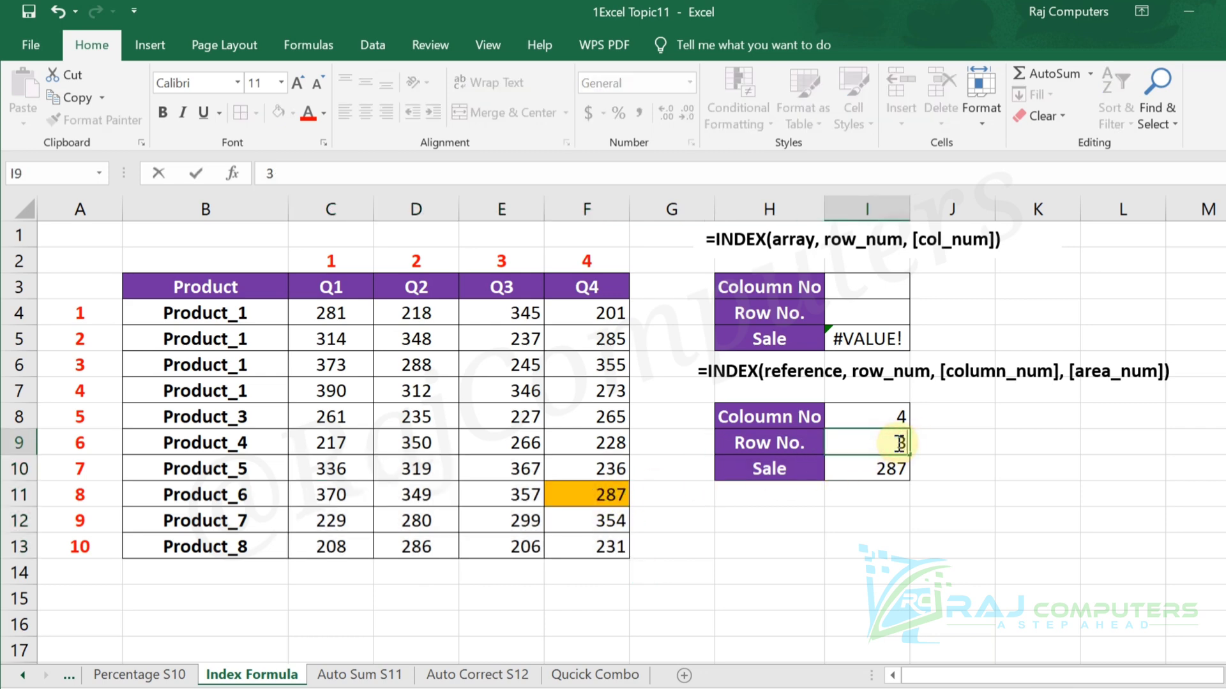
{"action": "key", "text": "Return"}
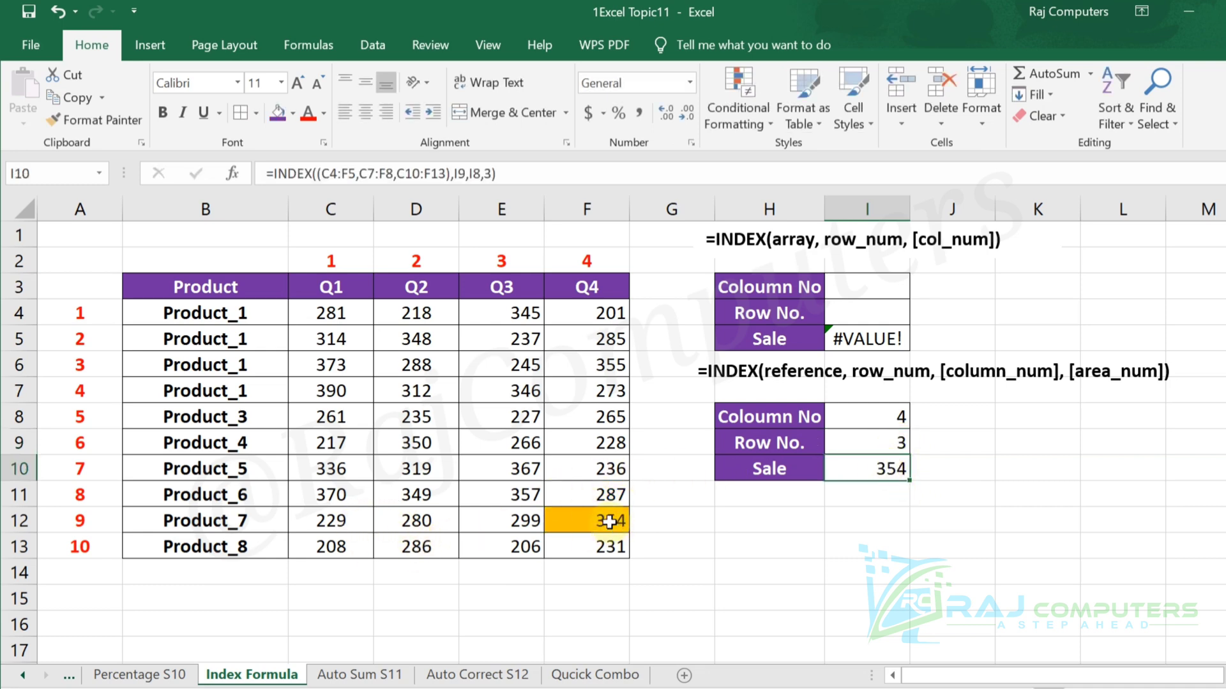
{"action": "left_click", "coordinate": [884, 445]}
{"action": "type", "text": "4"}
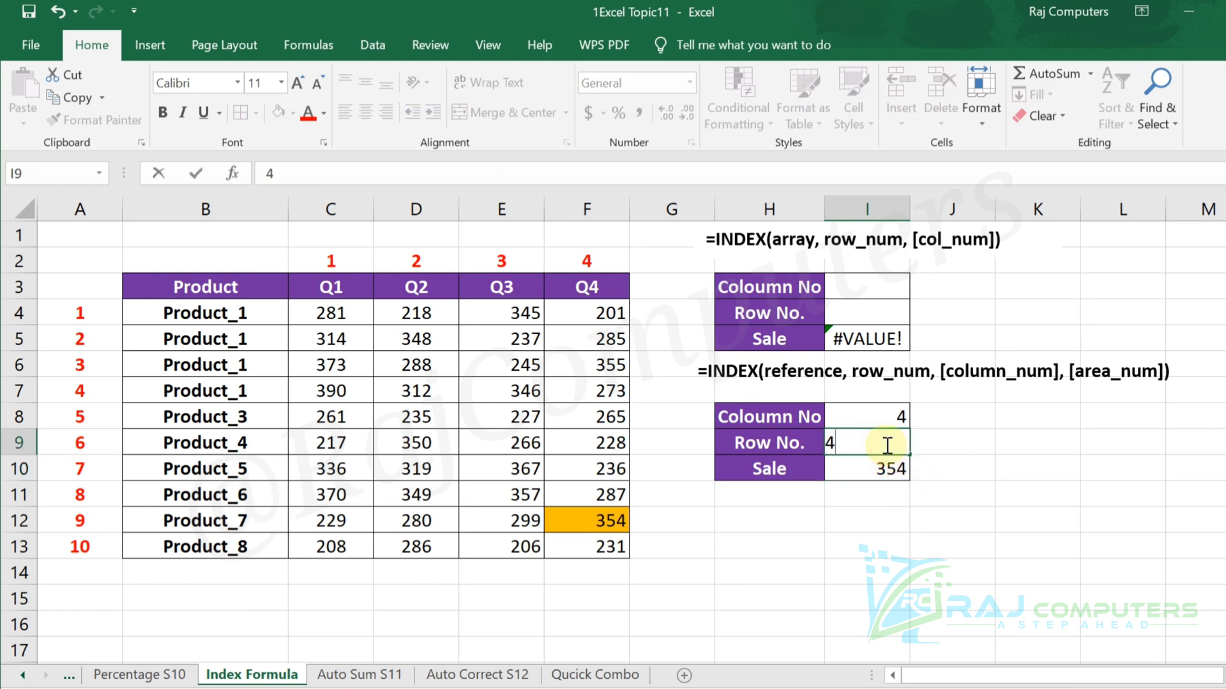
{"action": "key", "text": "Return"}
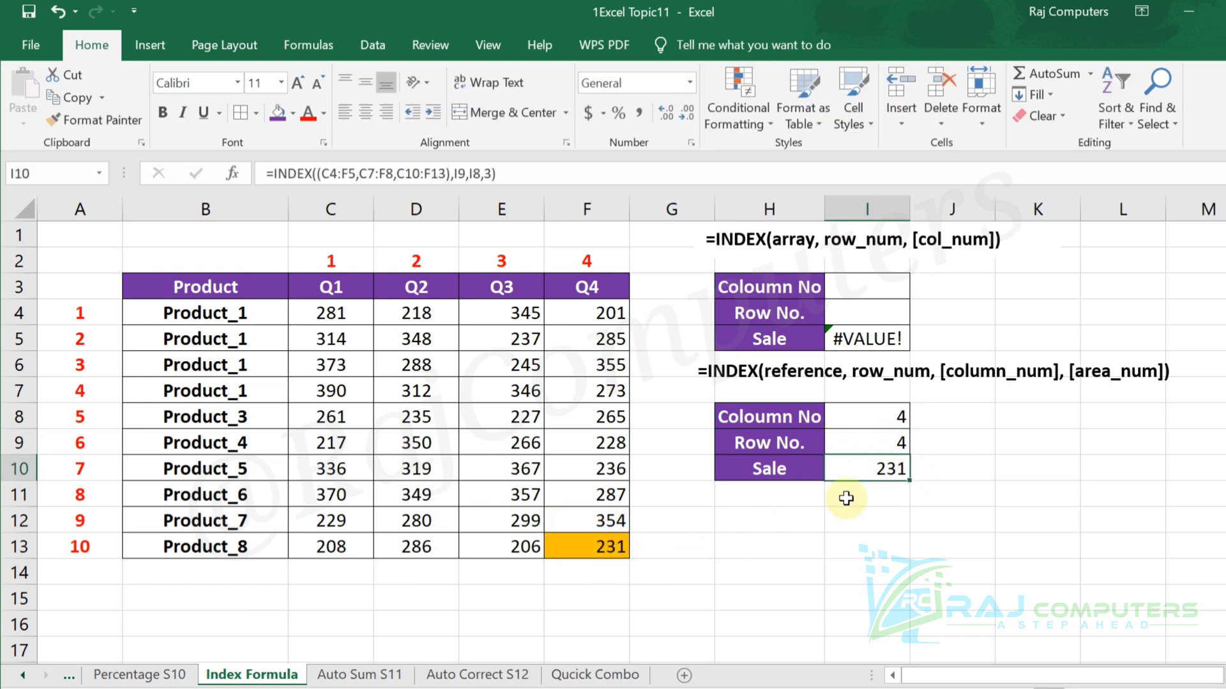
Try the out-of-range row number 5 in cell I9 of the lower lookup table, and restore row number 4.
{"action": "left_click", "coordinate": [871, 445]}
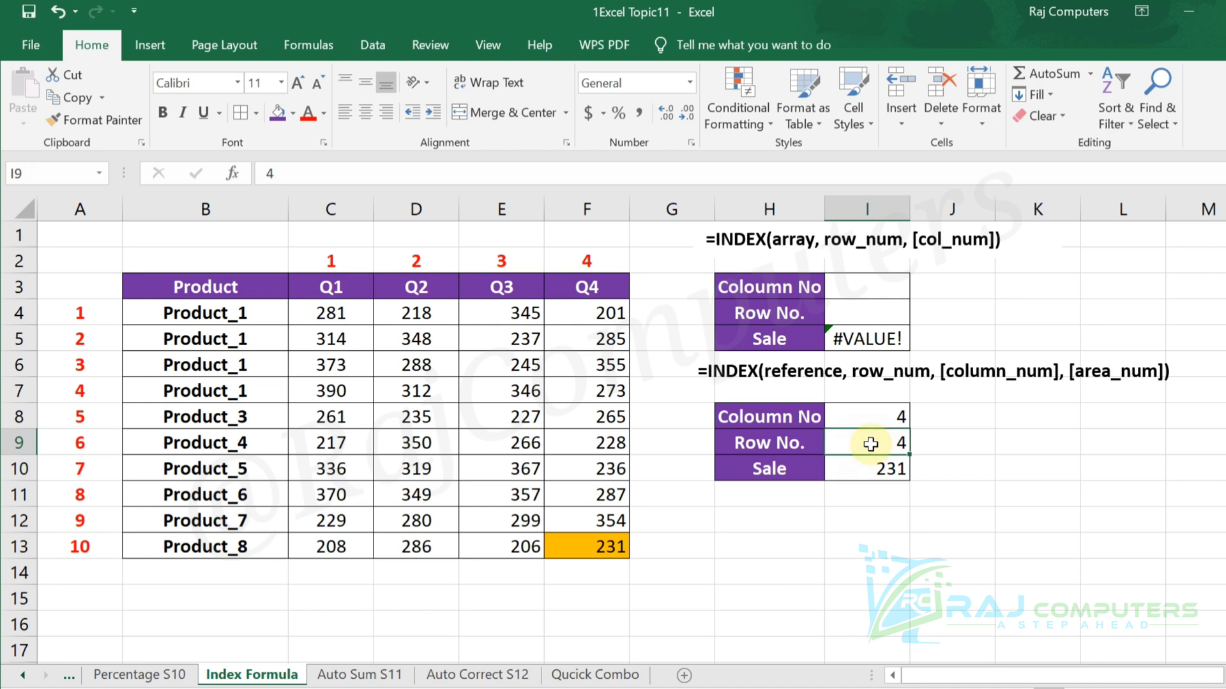
{"action": "type", "text": "5"}
{"action": "key", "text": "Return"}
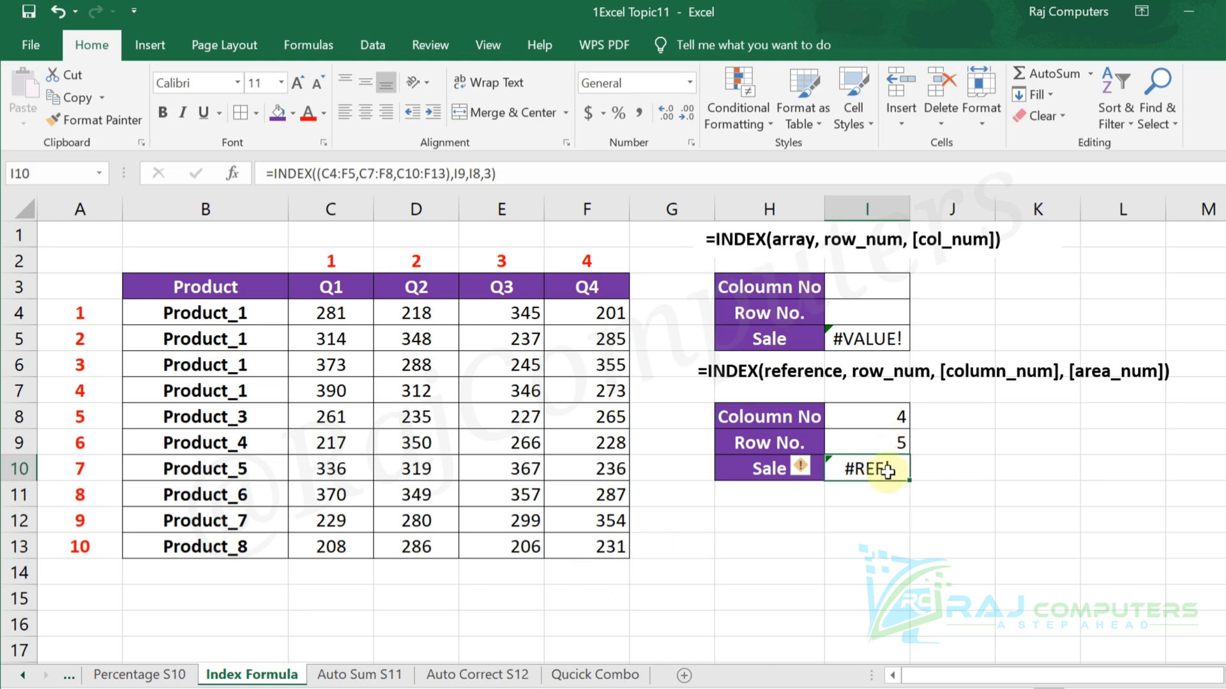
{"action": "left_click", "coordinate": [884, 442]}
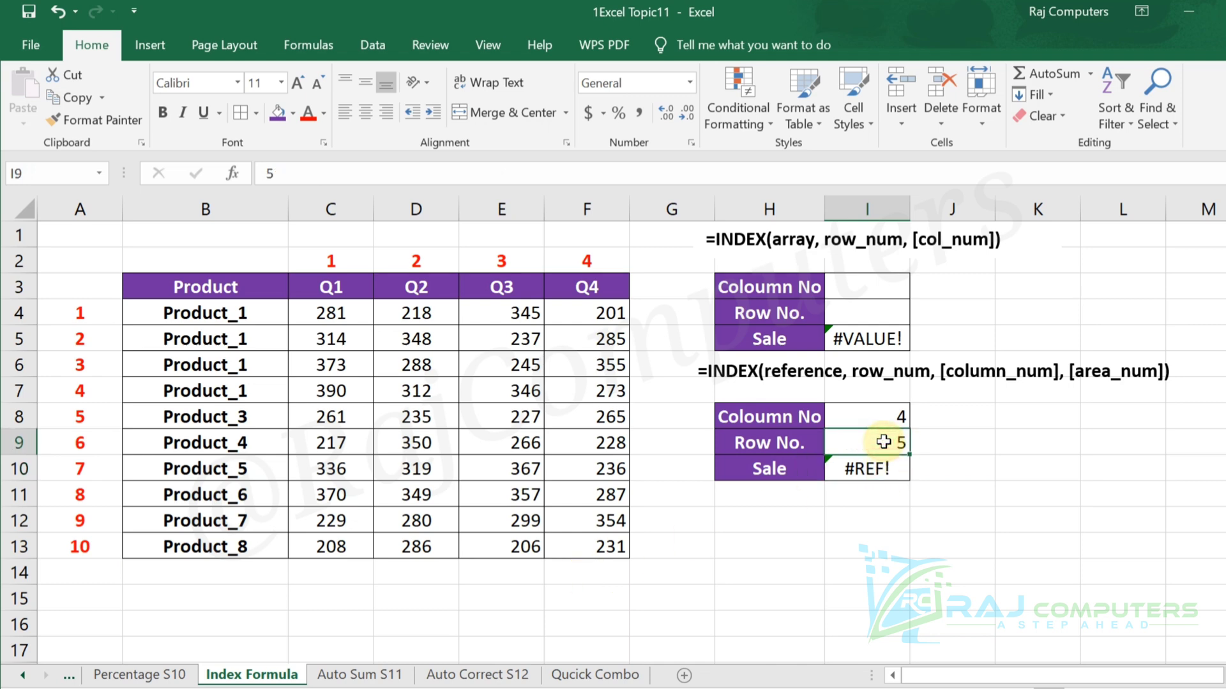
{"action": "type", "text": "4"}
{"action": "key", "text": "Return"}
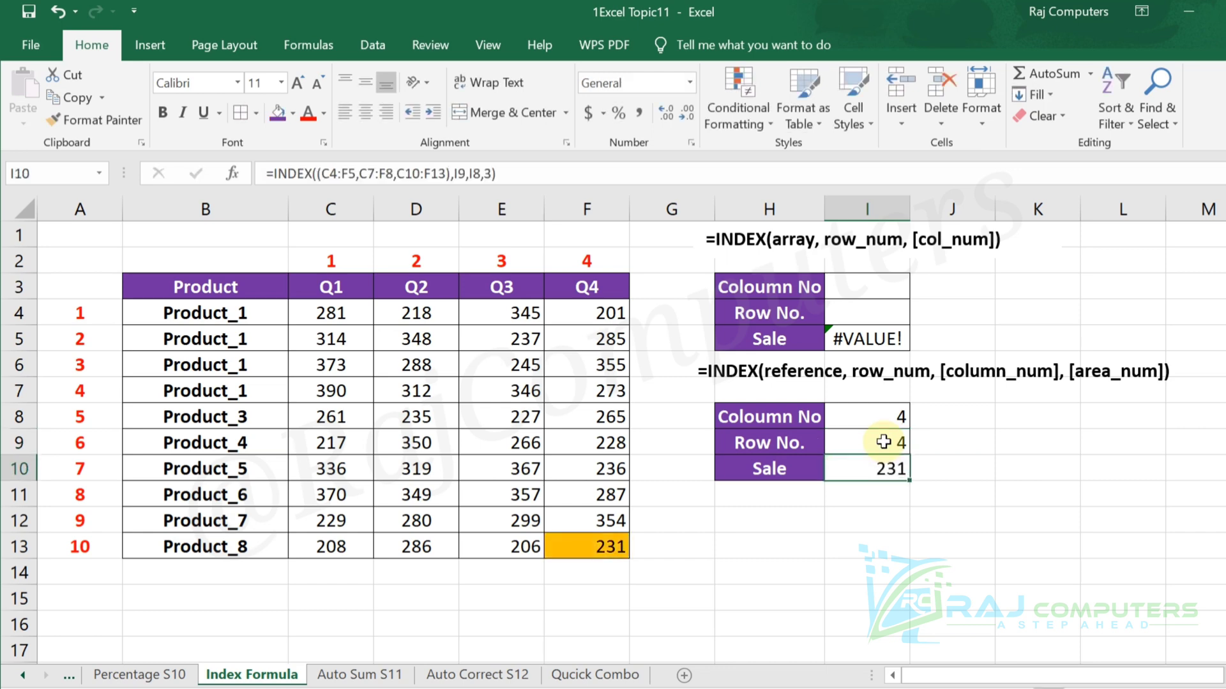
Set the lower lookup table's column number to 3 in cell I8.
{"action": "left_click", "coordinate": [901, 418]}
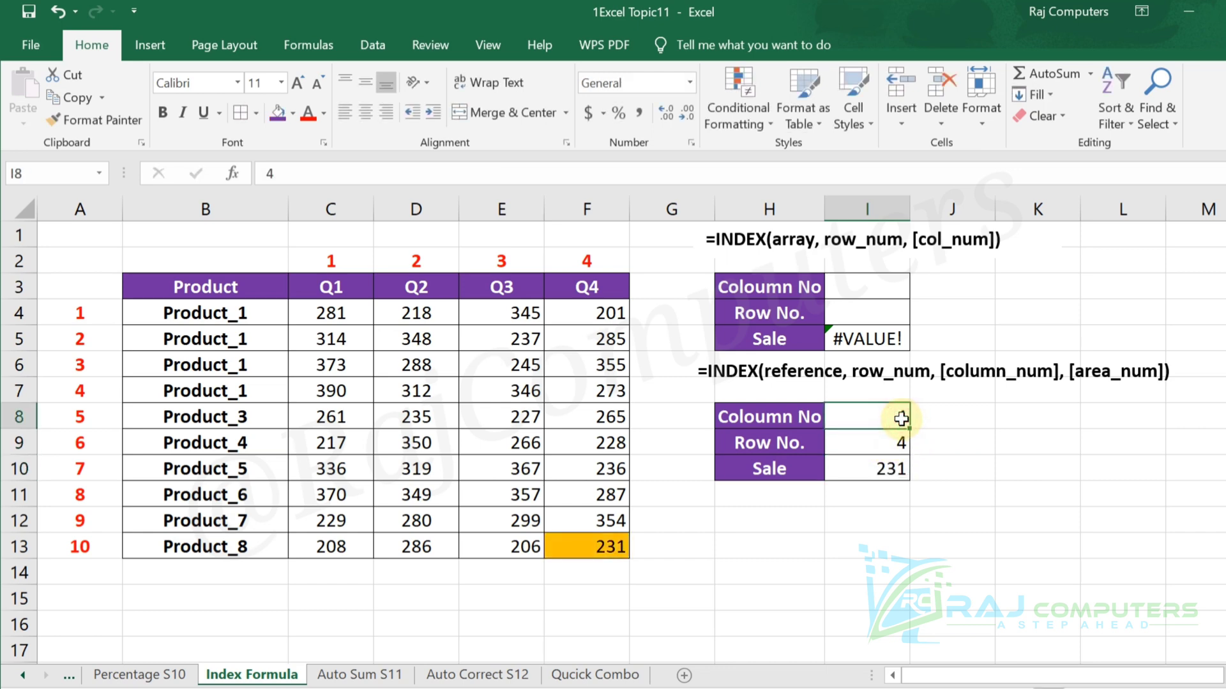
{"action": "type", "text": "3"}
{"action": "key", "text": "Return"}
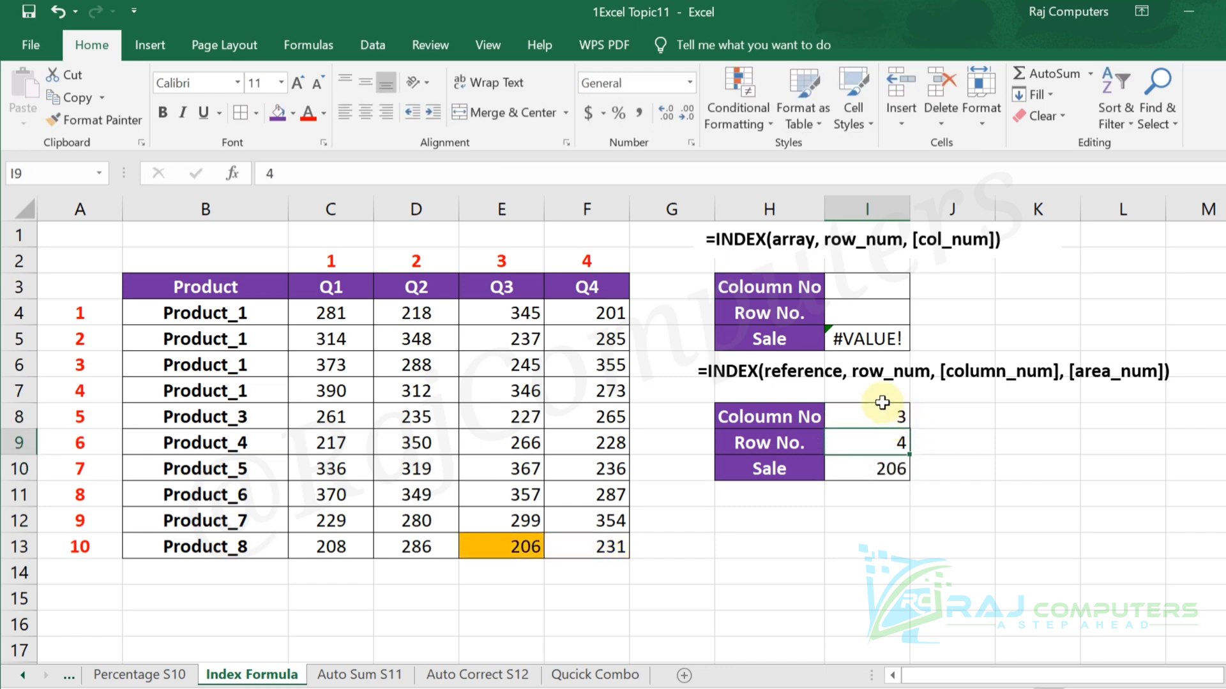
Try the out-of-range column number 5 in cell I8 of the lower lookup table, and restore column number 3.
{"action": "left_click", "coordinate": [883, 417]}
{"action": "type", "text": "5"}
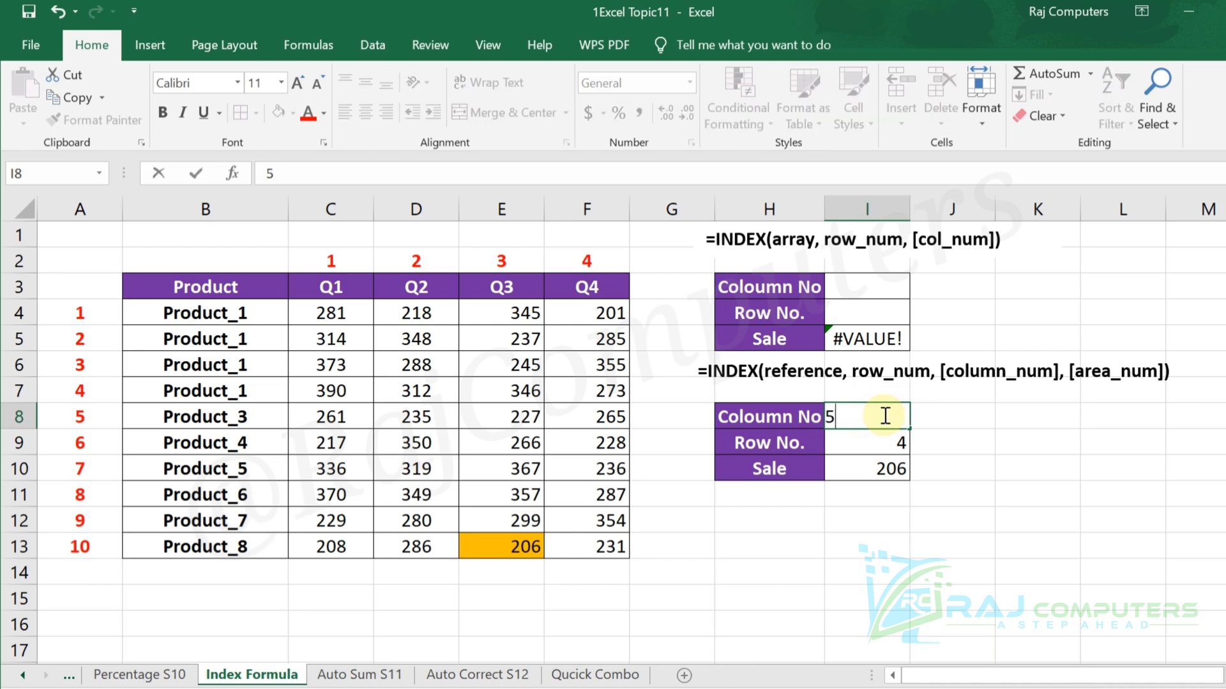
{"action": "key", "text": "Return"}
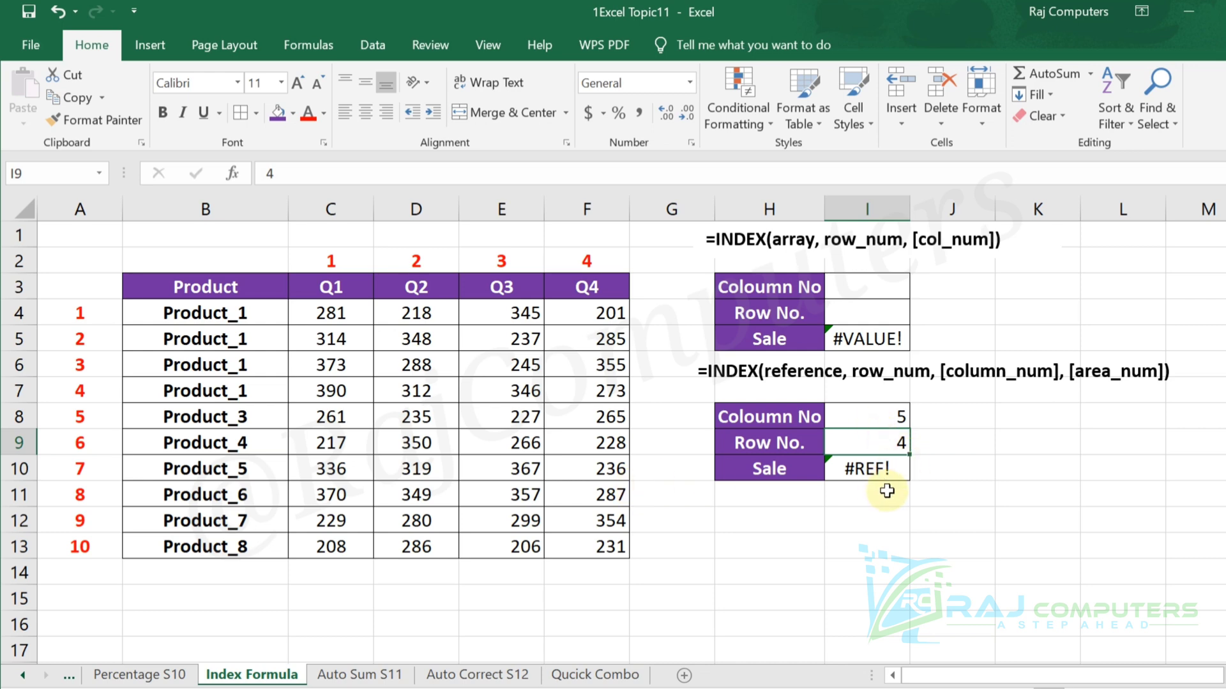
{"action": "left_click", "coordinate": [892, 418]}
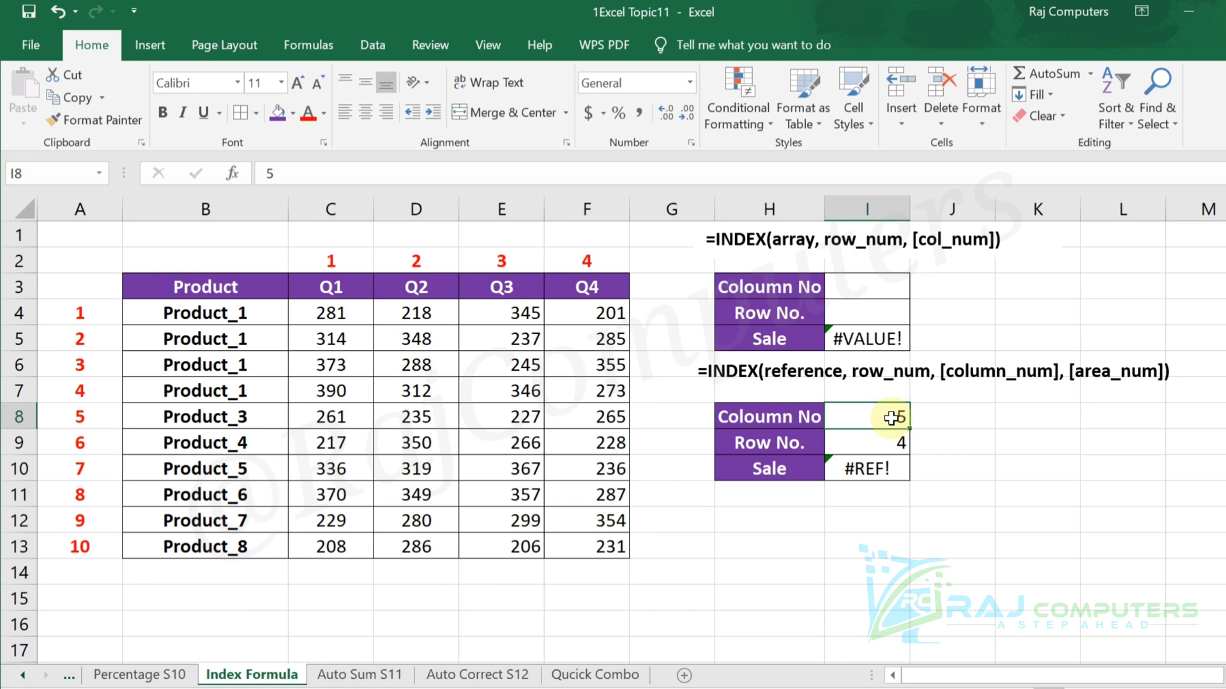
{"action": "type", "text": "3"}
{"action": "key", "text": "Return"}
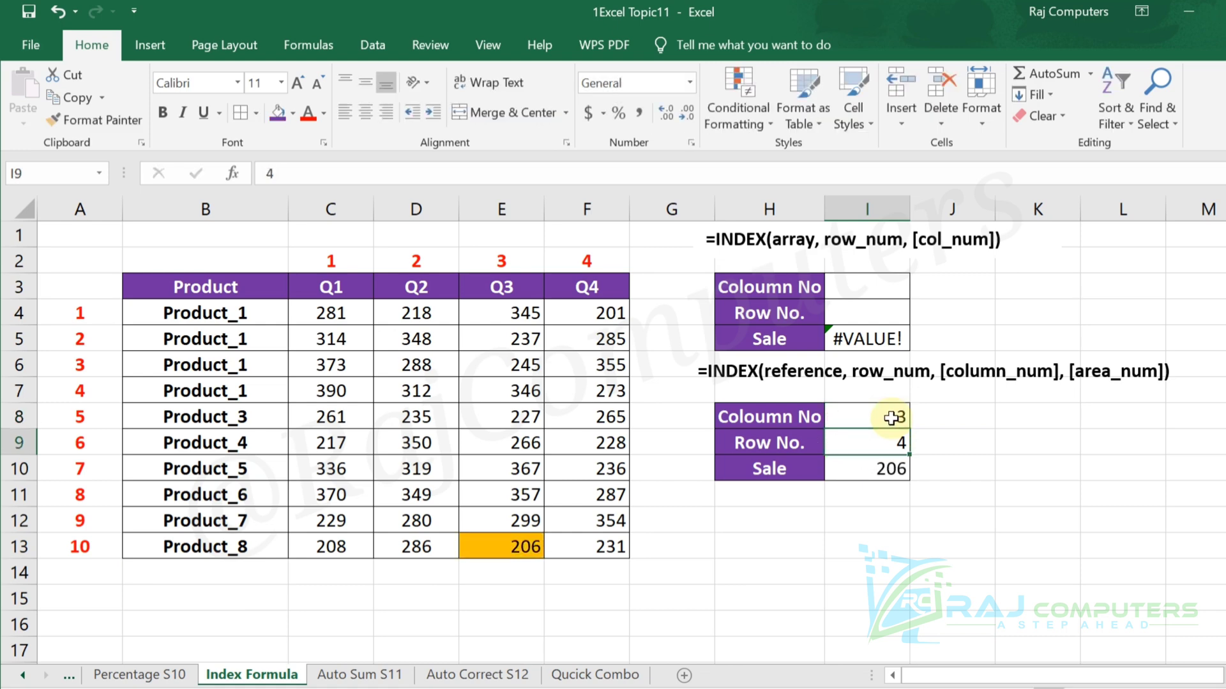